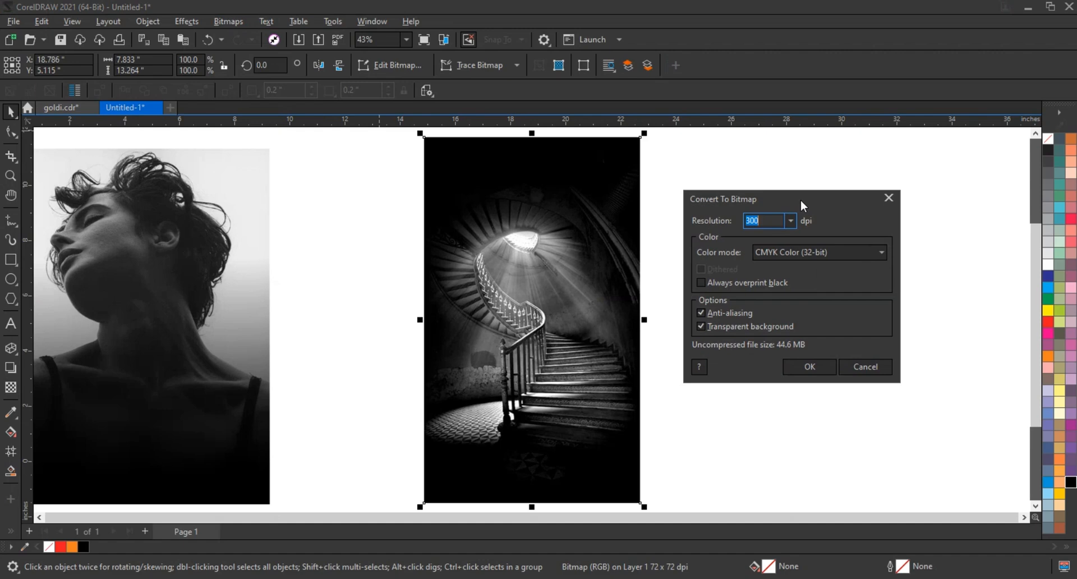
# Convert the staircase image to a 300 dpi CMYK Color (32-bit) bitmap with anti-aliasing and transparent background.
pyautogui.click(810, 367)
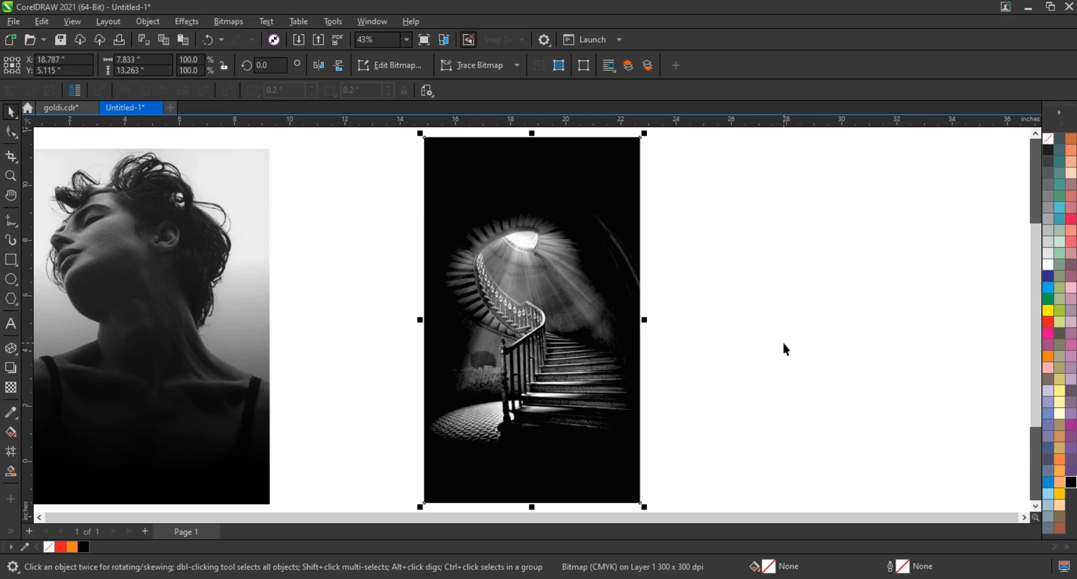
pyautogui.click(783, 344)
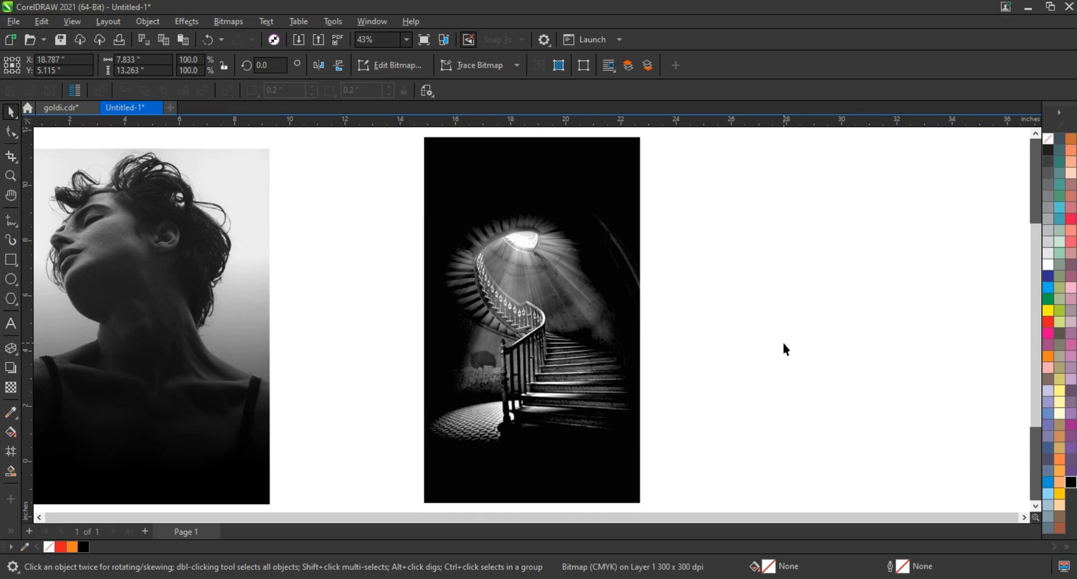
# Apply an ellipse-shaped Vignette effect to the staircase image with offset 89 and fade 29.
pyautogui.click(559, 323)
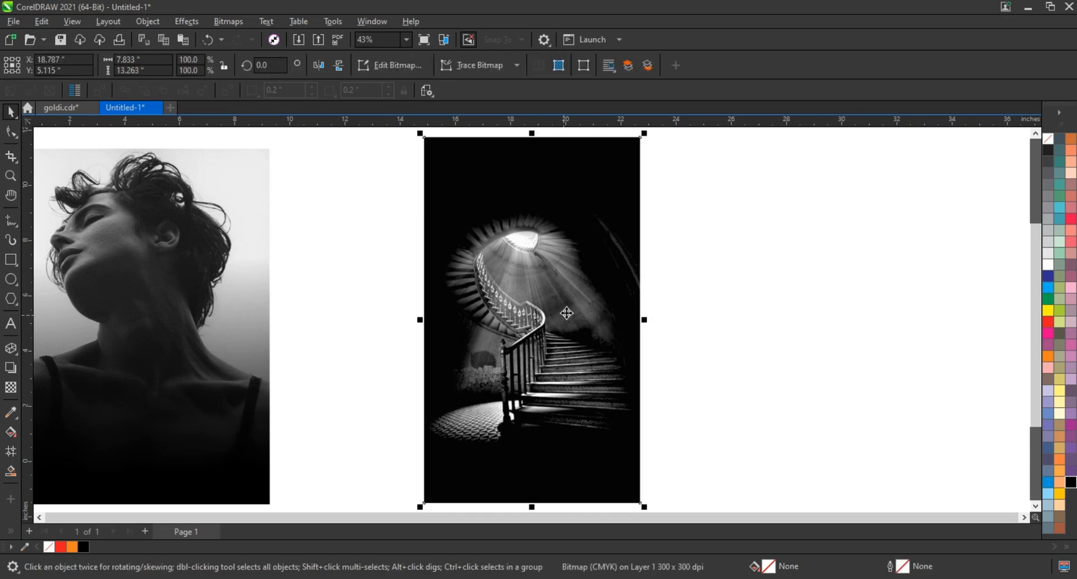
pyautogui.click(188, 22)
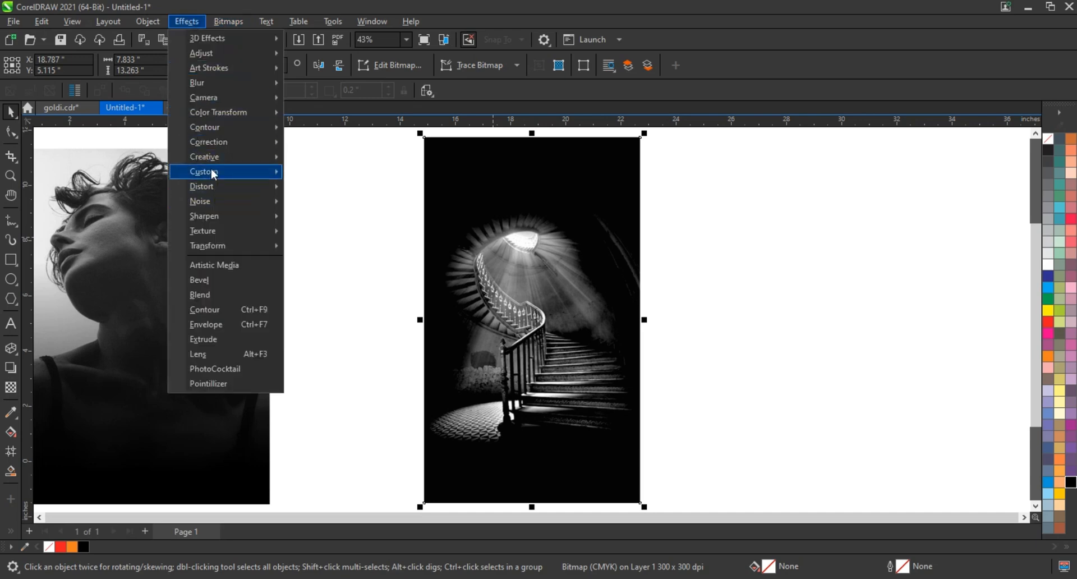
pyautogui.moveTo(213, 156)
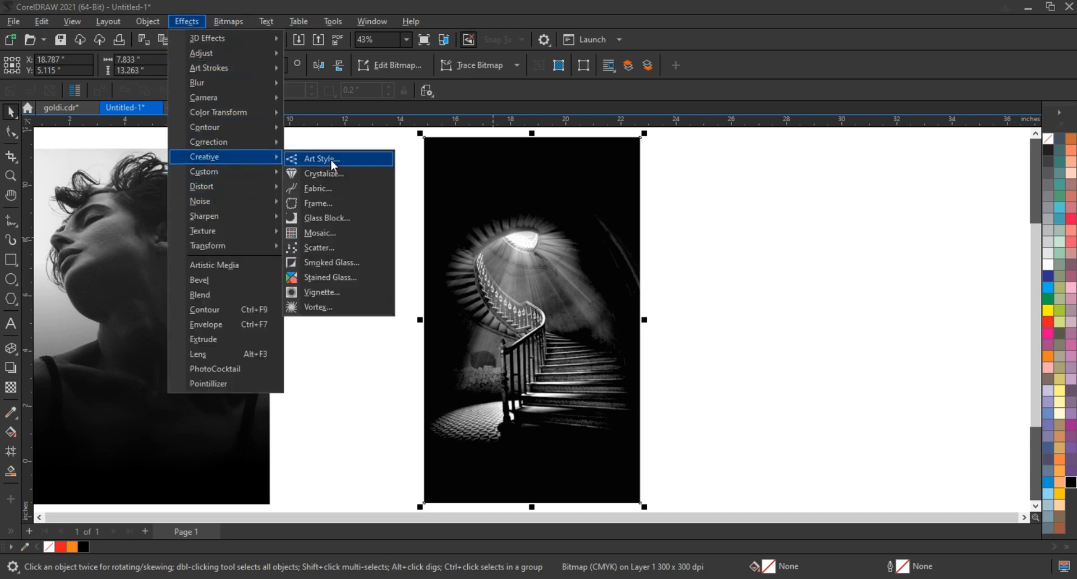
pyautogui.click(326, 294)
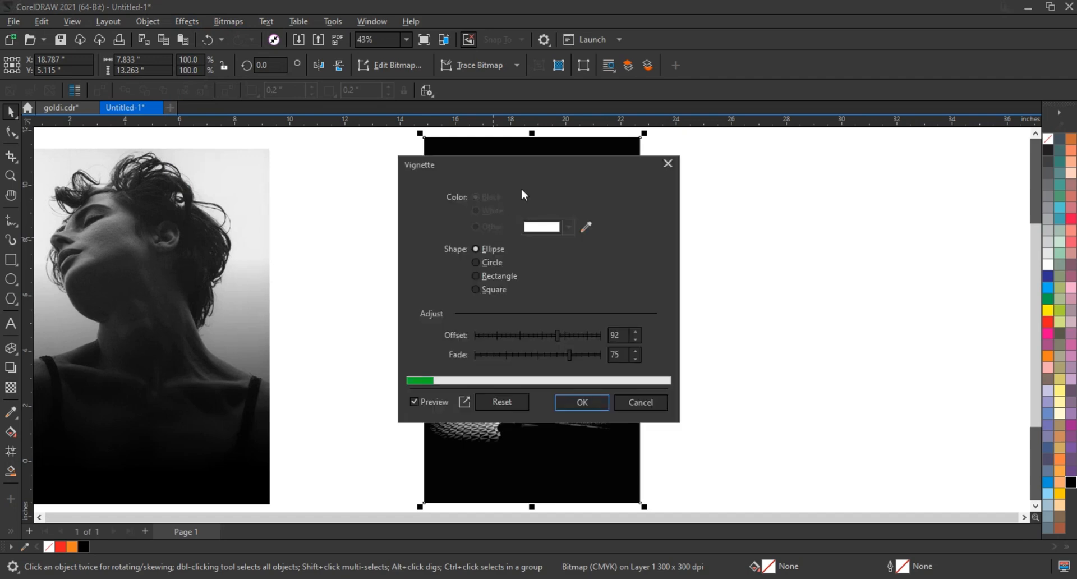
pyautogui.moveTo(542, 167); pyautogui.dragTo(782, 192)
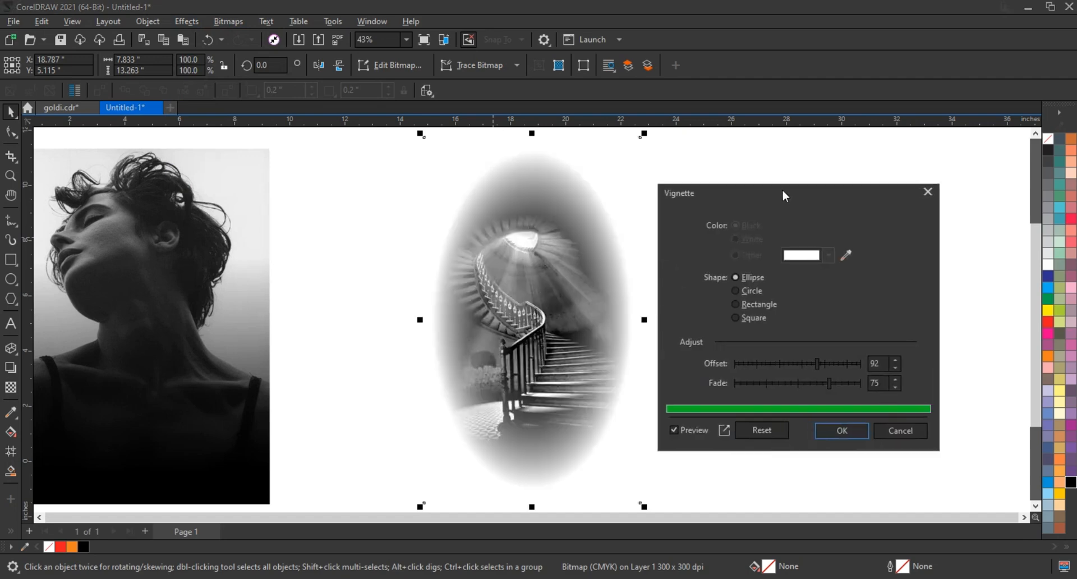
pyautogui.click(802, 363)
pyautogui.click(809, 383)
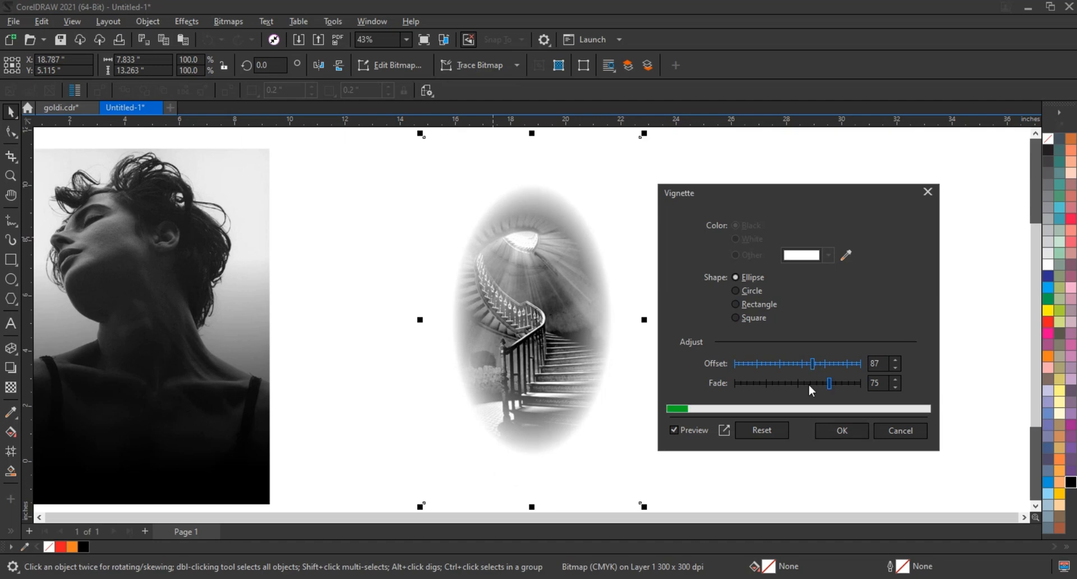
pyautogui.moveTo(809, 384); pyautogui.dragTo(797, 384)
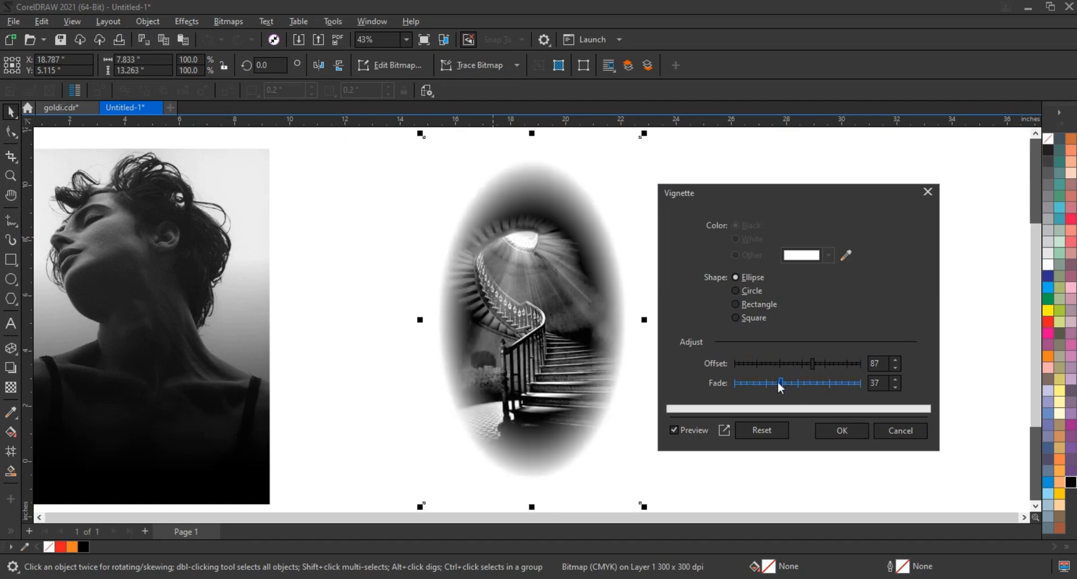
pyautogui.click(804, 364)
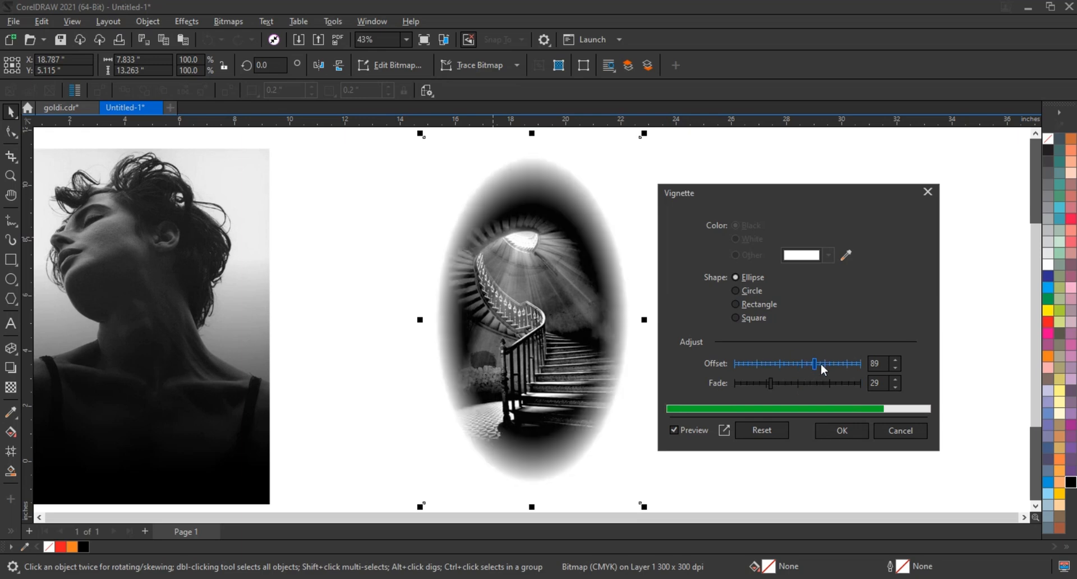
pyautogui.click(819, 430)
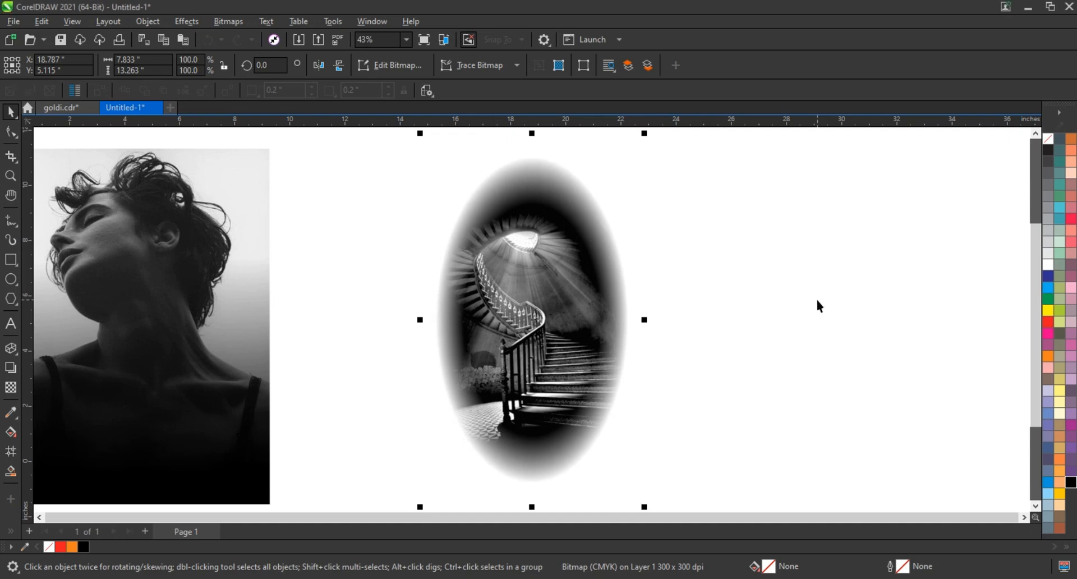
# Move the vignetted staircase image onto the portrait so it covers the head and neck.
pyautogui.scroll(-1, 655, 303)
pyautogui.moveTo(557, 313); pyautogui.dragTo(232, 299)
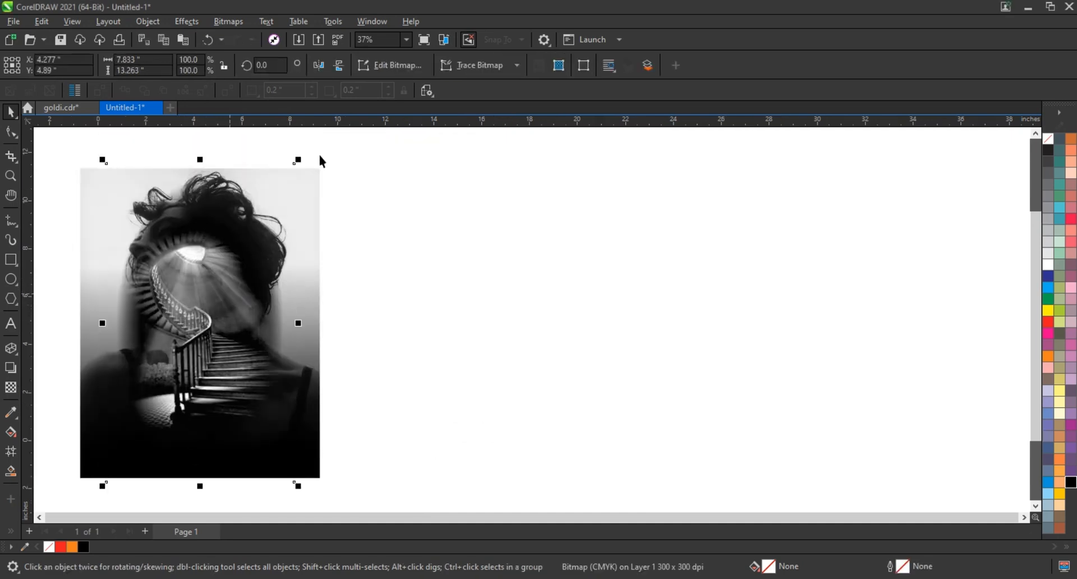
pyautogui.hotkey('shift', 'F2')
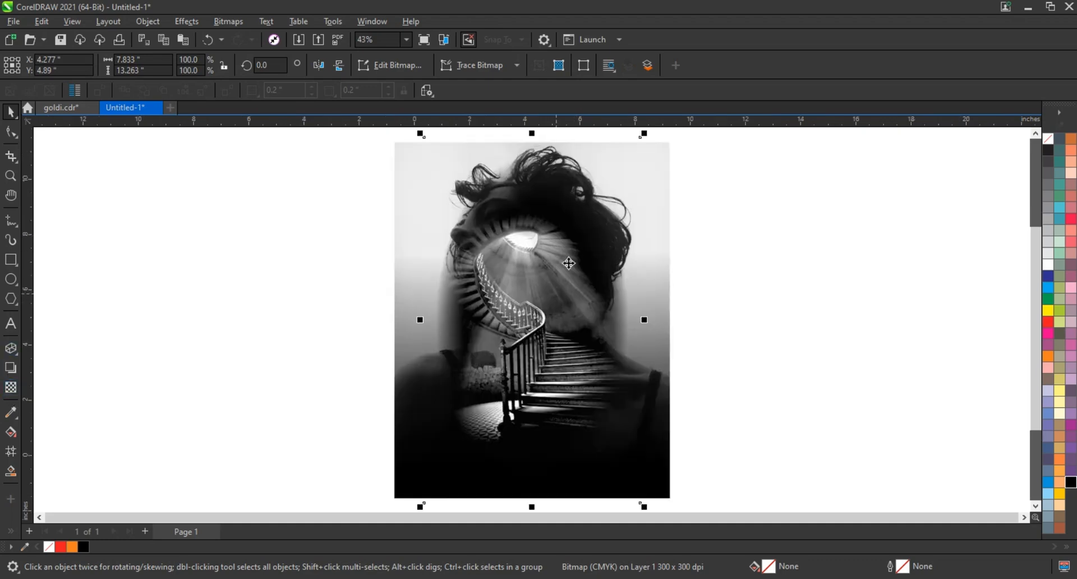
# Set the staircase image's transparency merge mode to Screen.
pyautogui.click(10, 390)
pyautogui.click(149, 65)
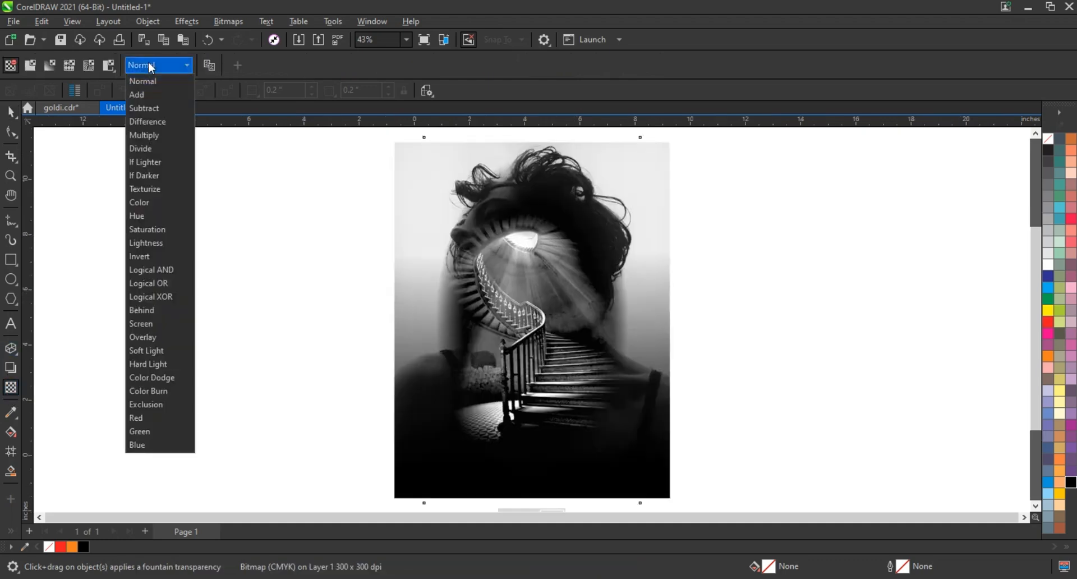
pyautogui.click(144, 326)
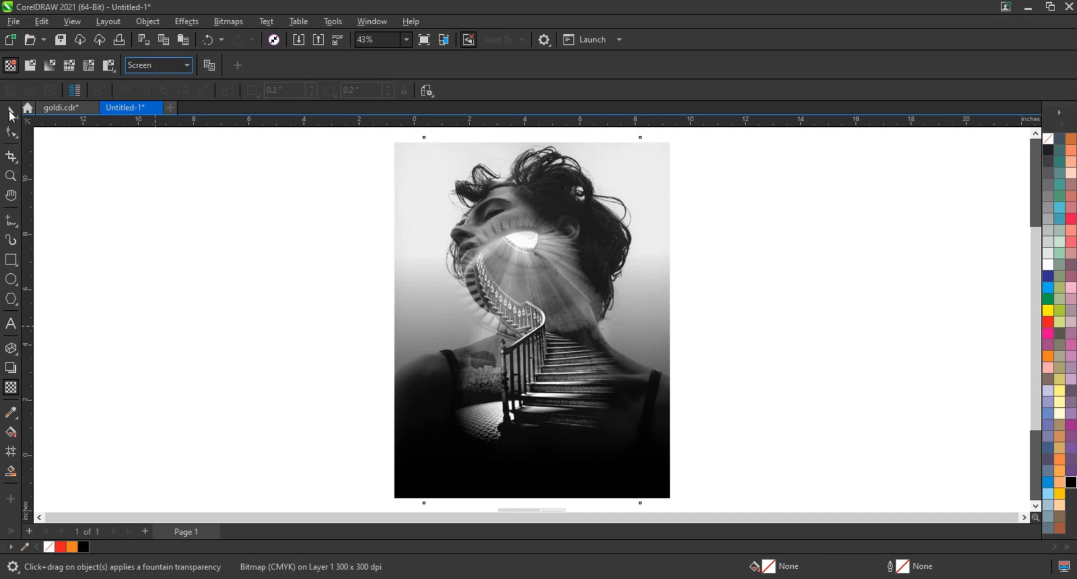
# Reposition and resize the staircase over the portrait's neck and chest to about 7.894 by 13.366 inches and mirror it horizontally.
pyautogui.moveTo(529, 372); pyautogui.dragTo(533, 383)
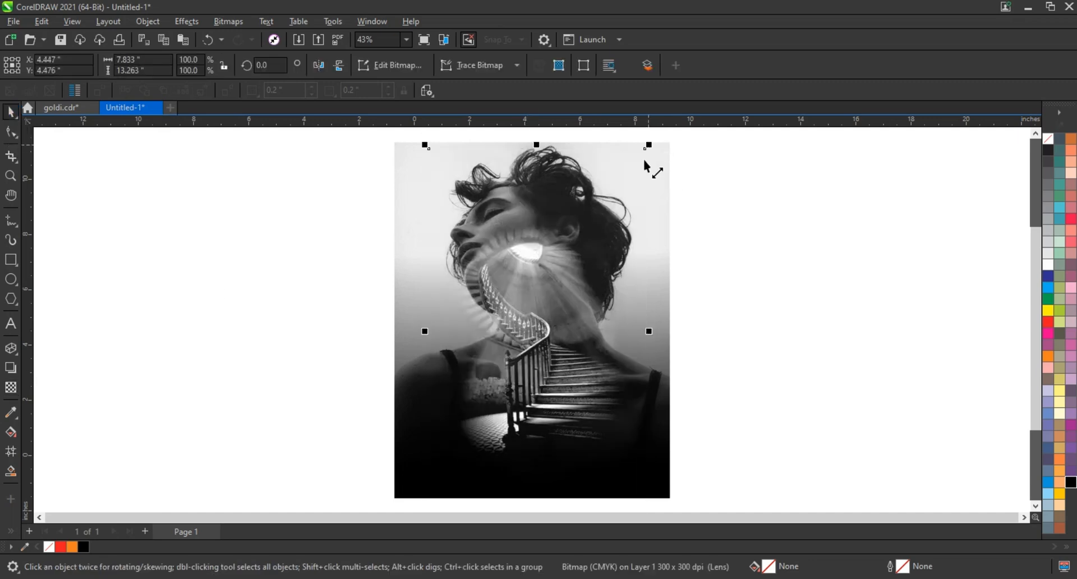
pyautogui.moveTo(648, 145); pyautogui.dragTo(633, 194)
pyautogui.moveTo(551, 331); pyautogui.dragTo(546, 324)
pyautogui.scroll(-1, 541, 314)
pyautogui.moveTo(605, 443); pyautogui.dragTo(628, 481)
pyautogui.moveTo(464, 482); pyautogui.dragTo(432, 510)
pyautogui.moveTo(579, 420); pyautogui.dragTo(551, 378)
pyautogui.click(319, 65)
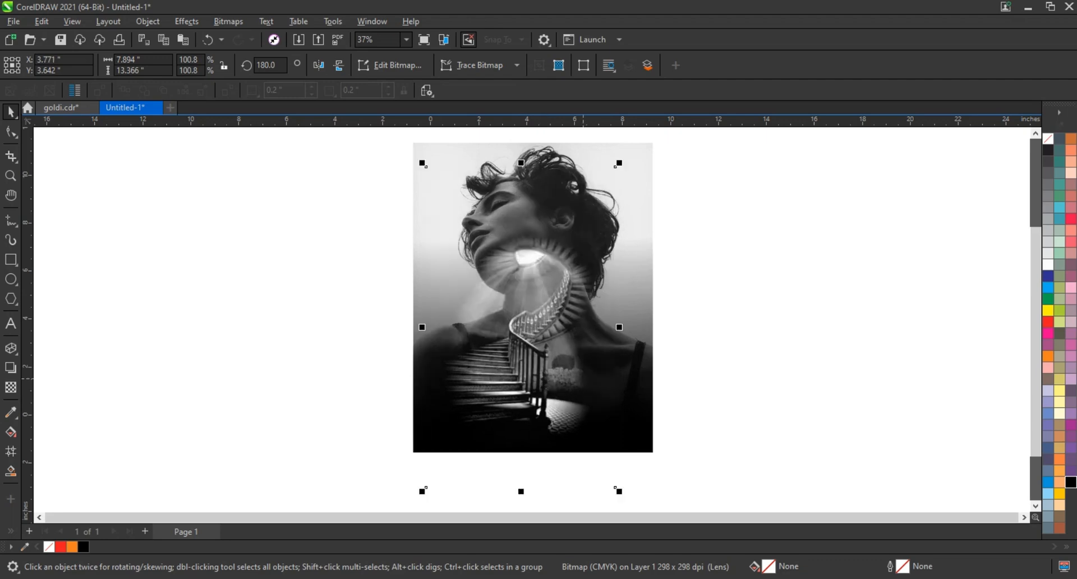
# Trim the staircase image's lower edge up to the portrait's bottom edge by moving its bottom boundary with the Shape tool.
pyautogui.click(12, 135)
pyautogui.moveTo(611, 501); pyautogui.dragTo(611, 454)
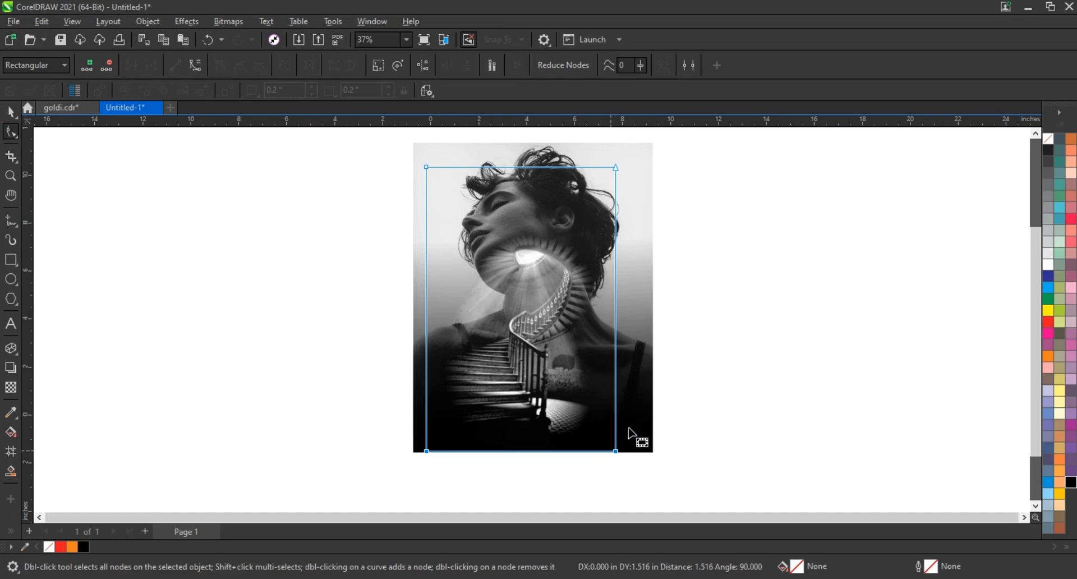
pyautogui.click(10, 175)
pyautogui.moveTo(399, 144); pyautogui.dragTo(677, 456)
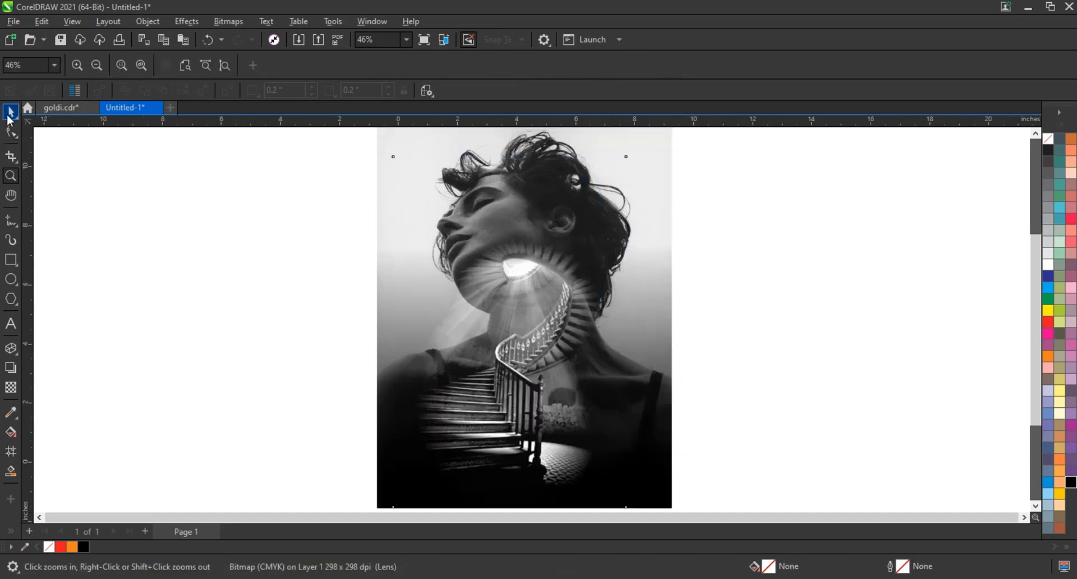
pyautogui.click(11, 112)
pyautogui.click(827, 360)
# Apply a Gamma adjustment of 0.87 to the staircase image to deepen its blend with the portrait.
pyautogui.click(514, 294)
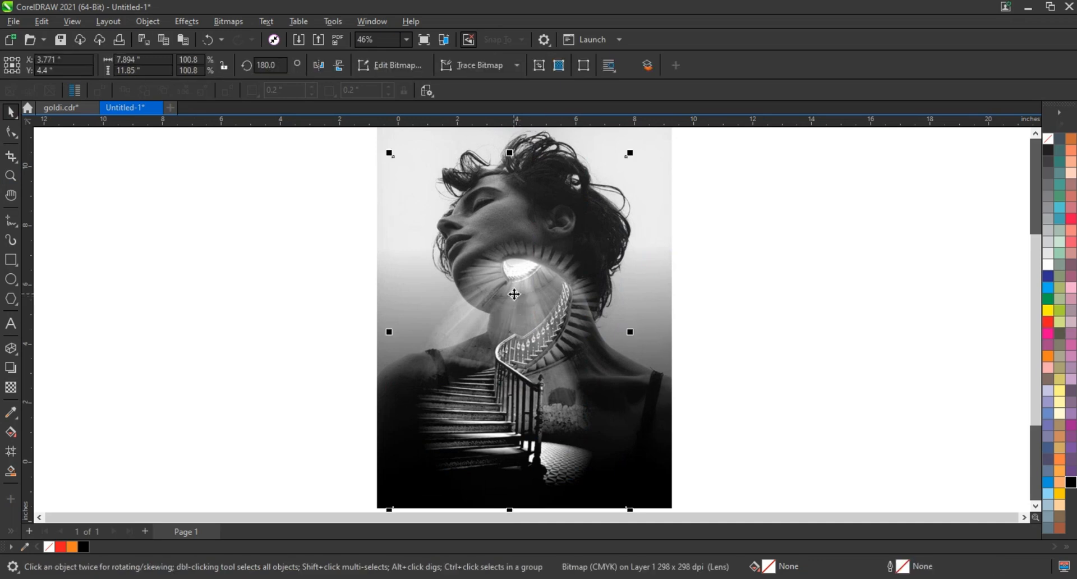
pyautogui.click(187, 23)
pyautogui.moveTo(204, 53)
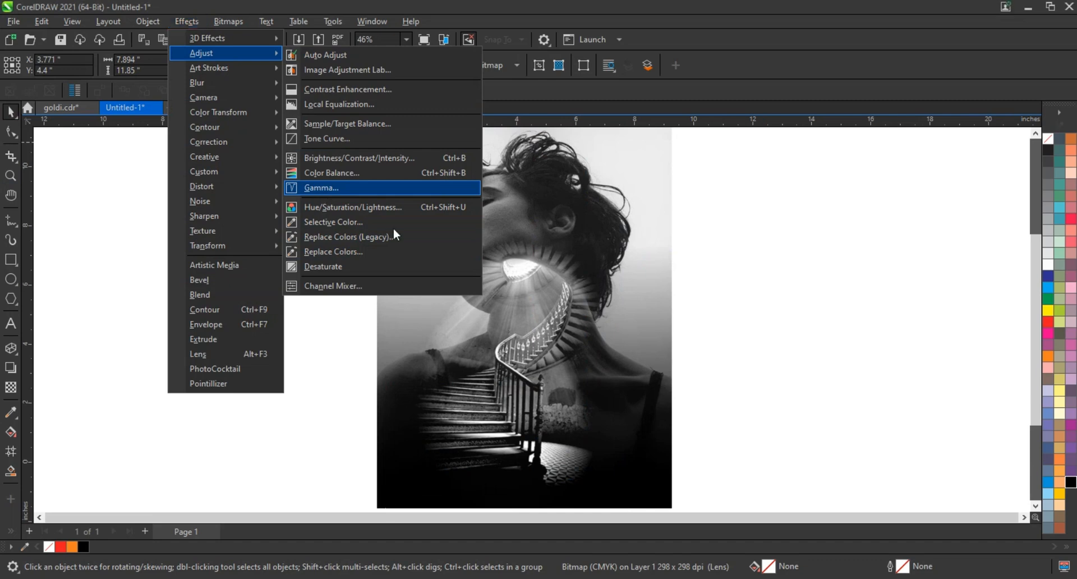
pyautogui.click(323, 188)
pyautogui.moveTo(538, 246); pyautogui.dragTo(812, 252)
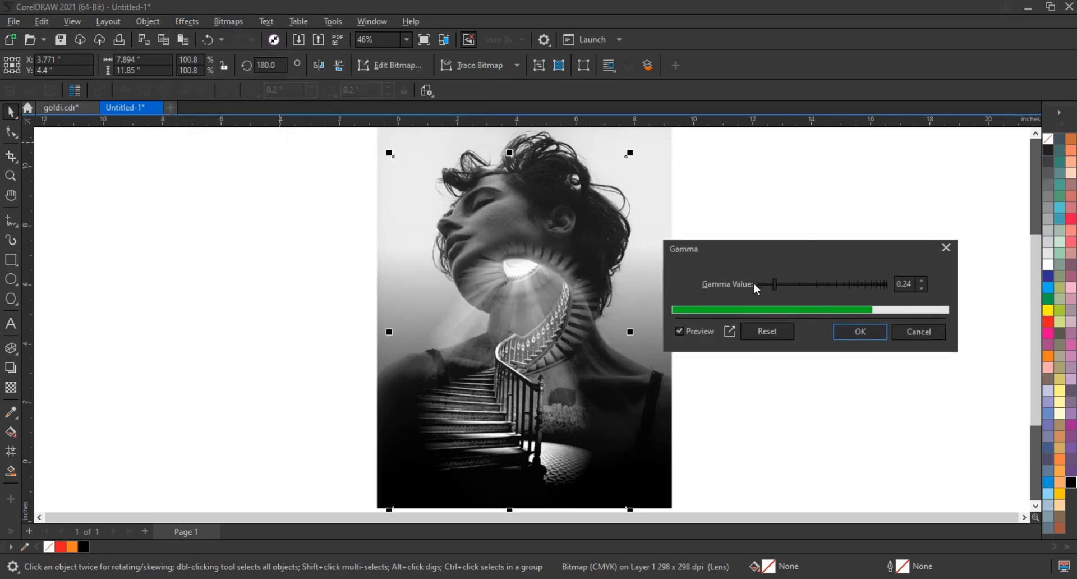
pyautogui.moveTo(776, 282); pyautogui.dragTo(800, 288)
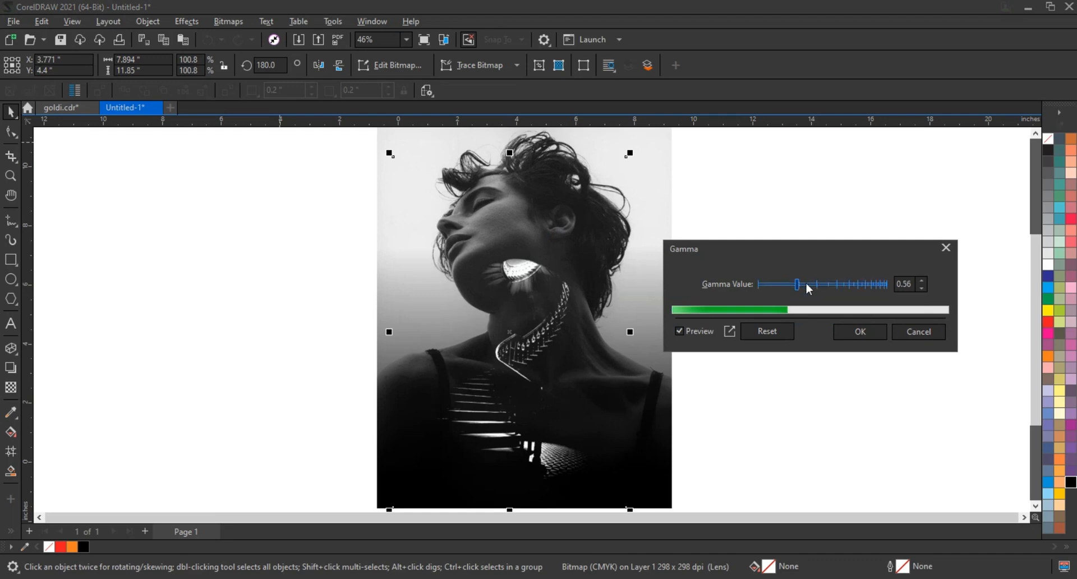
pyautogui.click(812, 289)
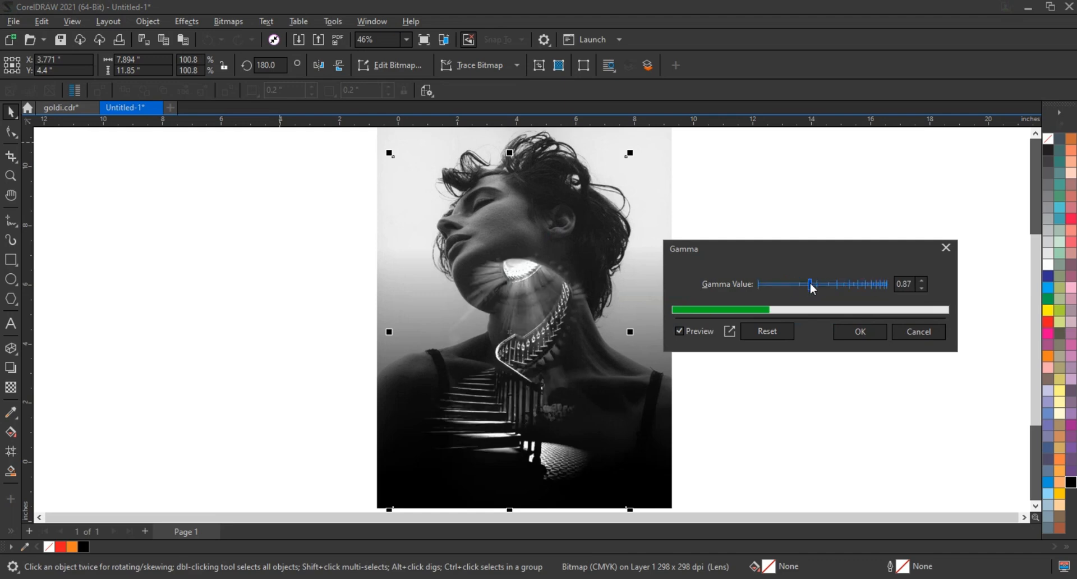
pyautogui.click(858, 332)
pyautogui.click(722, 282)
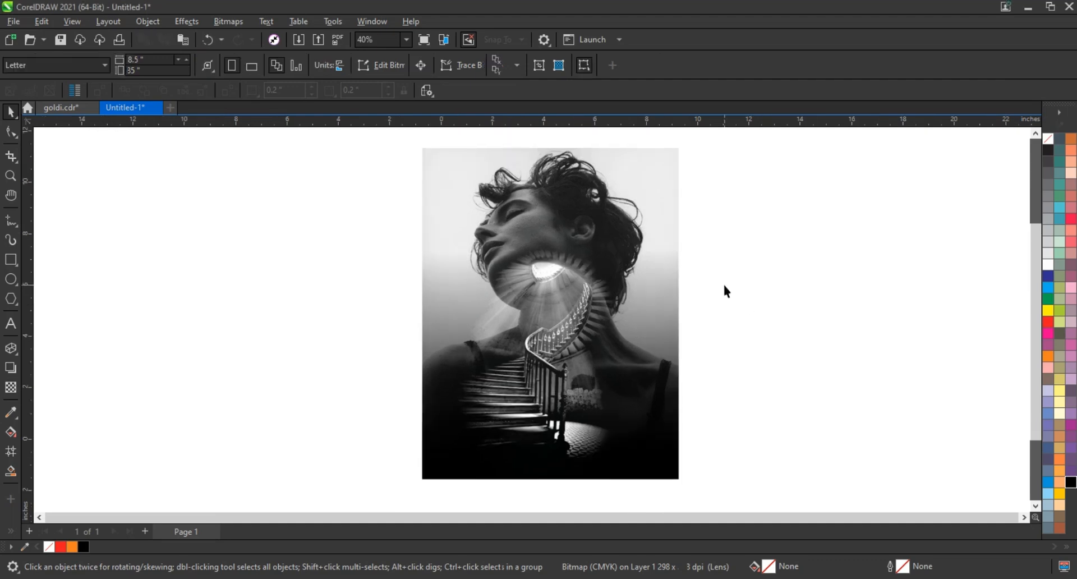
pyautogui.scroll(-1, 722, 282)
pyautogui.click(10, 177)
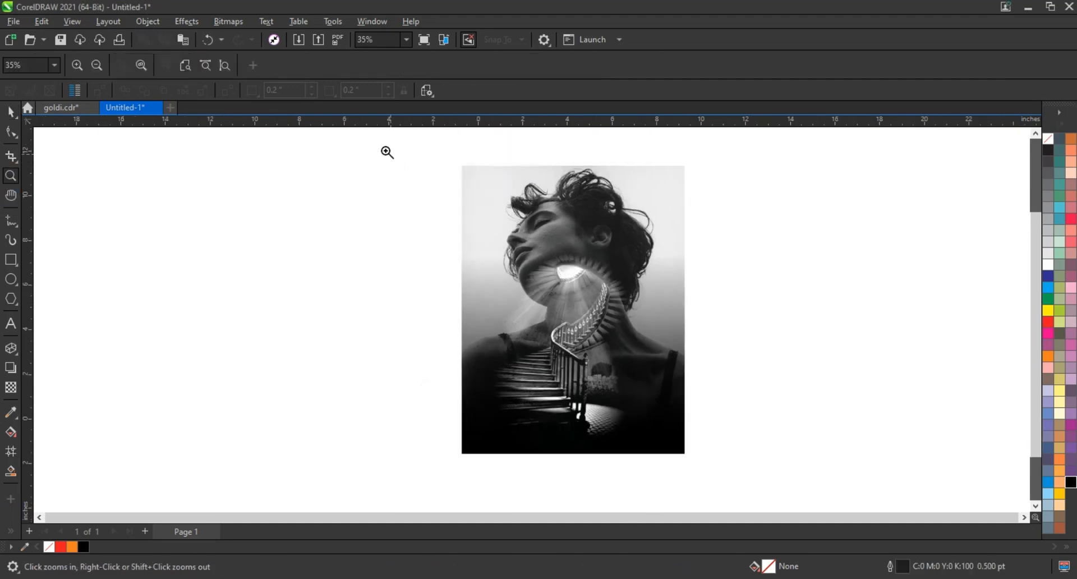
pyautogui.moveTo(387, 149); pyautogui.dragTo(685, 452)
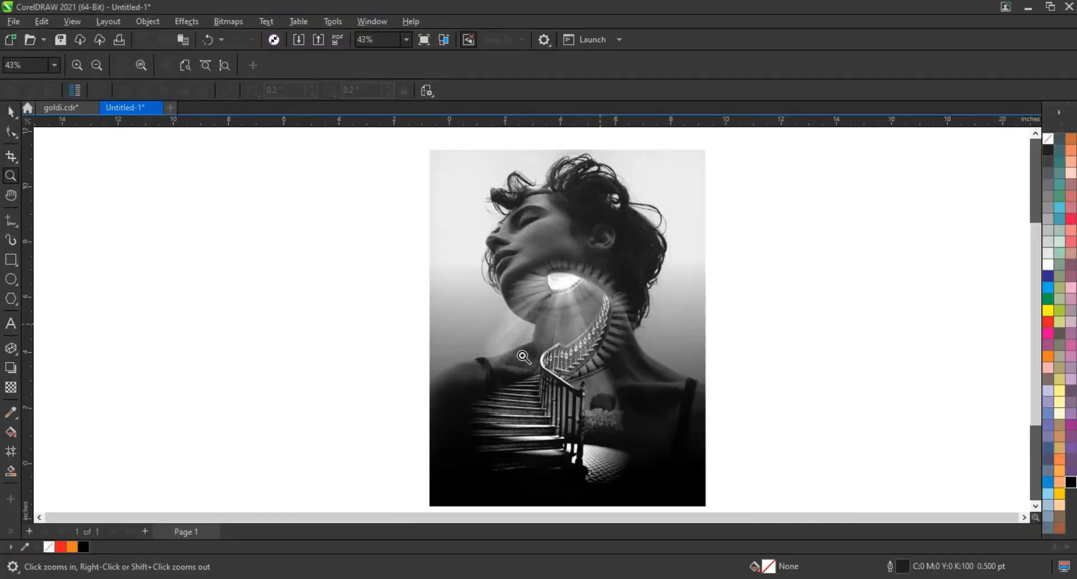
# Preview the original portrait photo in full screen and return to the drawing.
pyautogui.moveTo(363, 156); pyautogui.dragTo(680, 480)
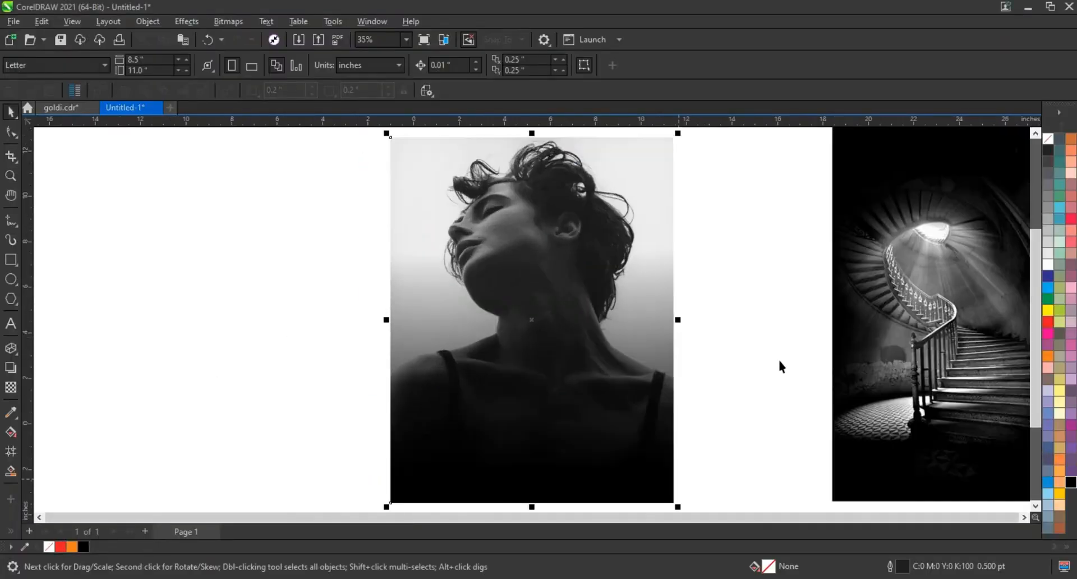
pyautogui.press('F9')
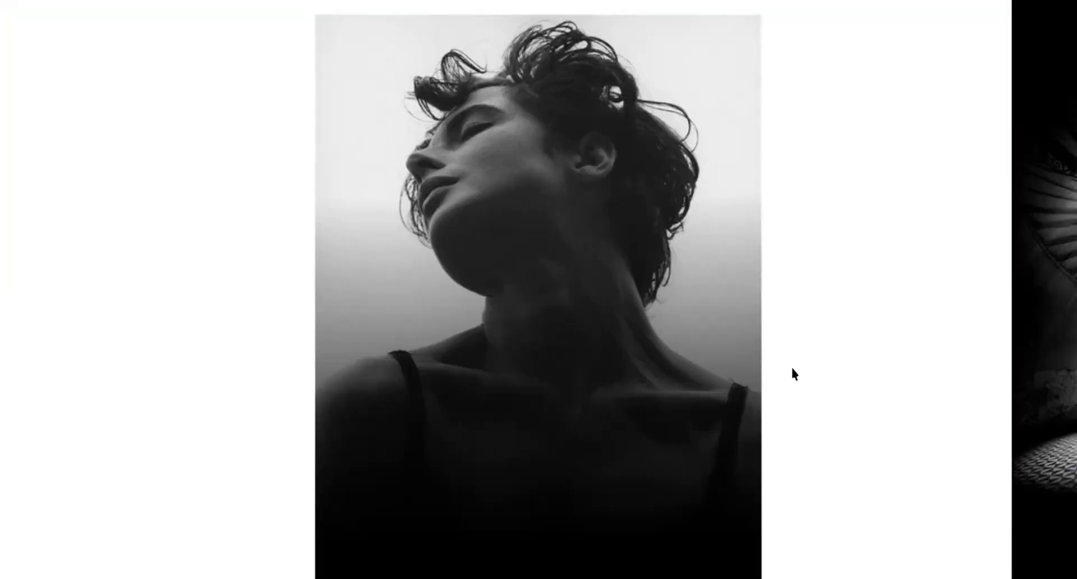
pyautogui.click(791, 365)
pyautogui.scroll(-1, 623, 348)
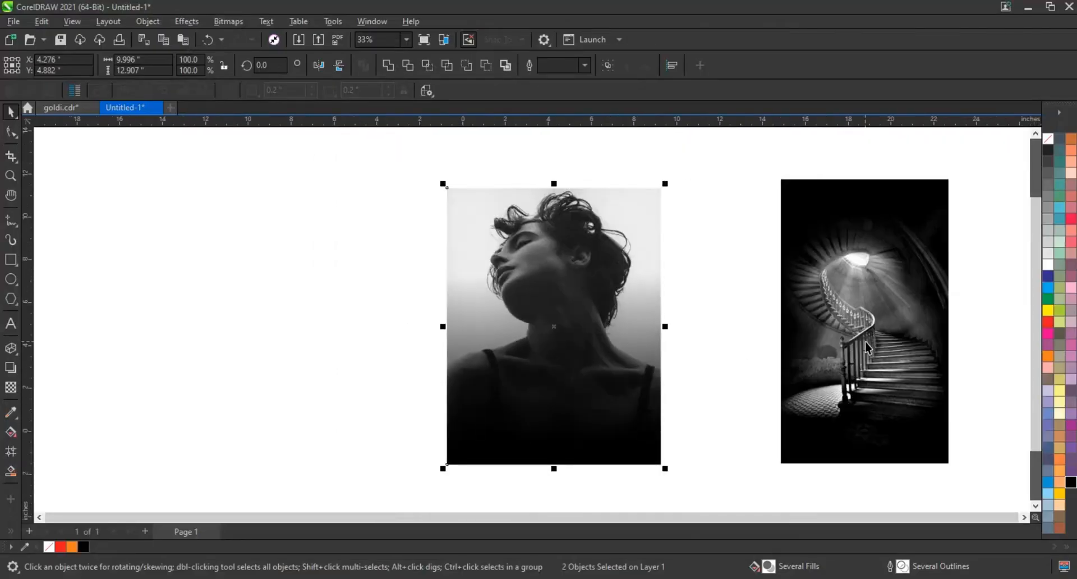
# Convert the original staircase photo to a 300 dpi CMYK Color (32-bit) bitmap with a transparent background.
pyautogui.click(867, 347)
pyautogui.hotkey('shift', 'F2')
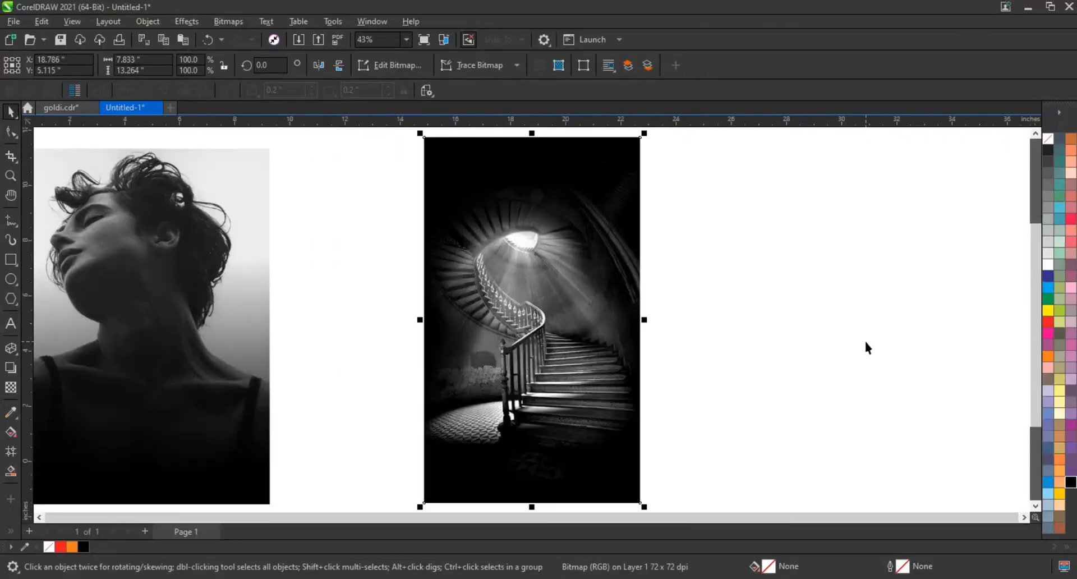
pyautogui.click(245, 26)
pyautogui.click(246, 40)
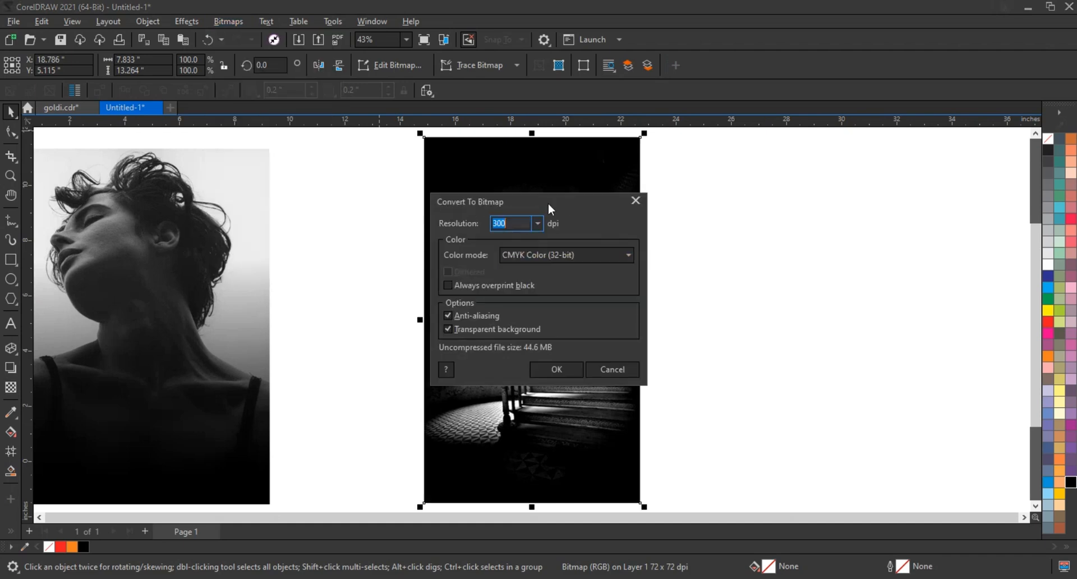
pyautogui.moveTo(548, 208); pyautogui.dragTo(802, 206)
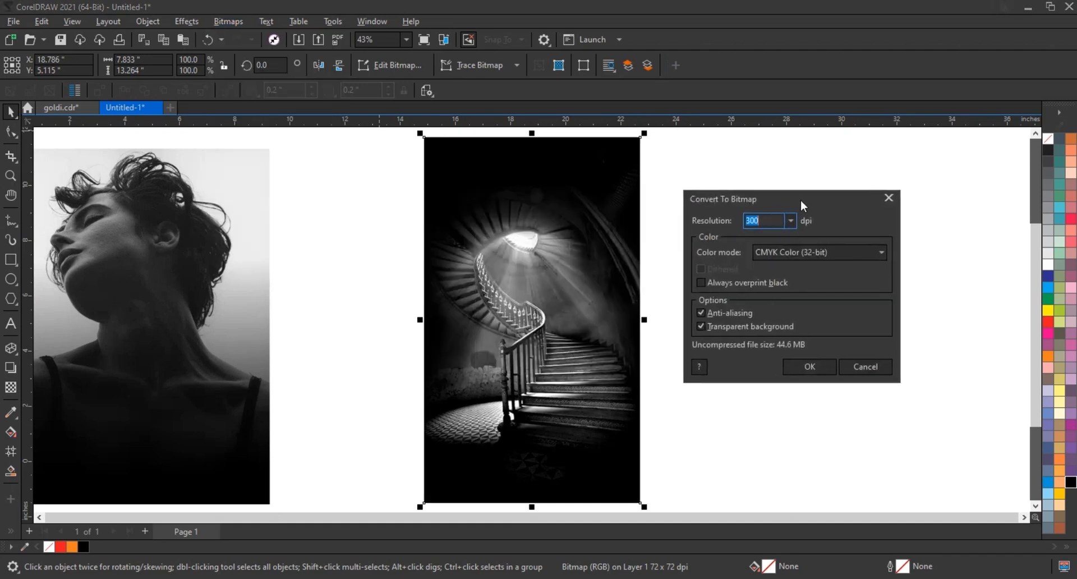
pyautogui.click(810, 367)
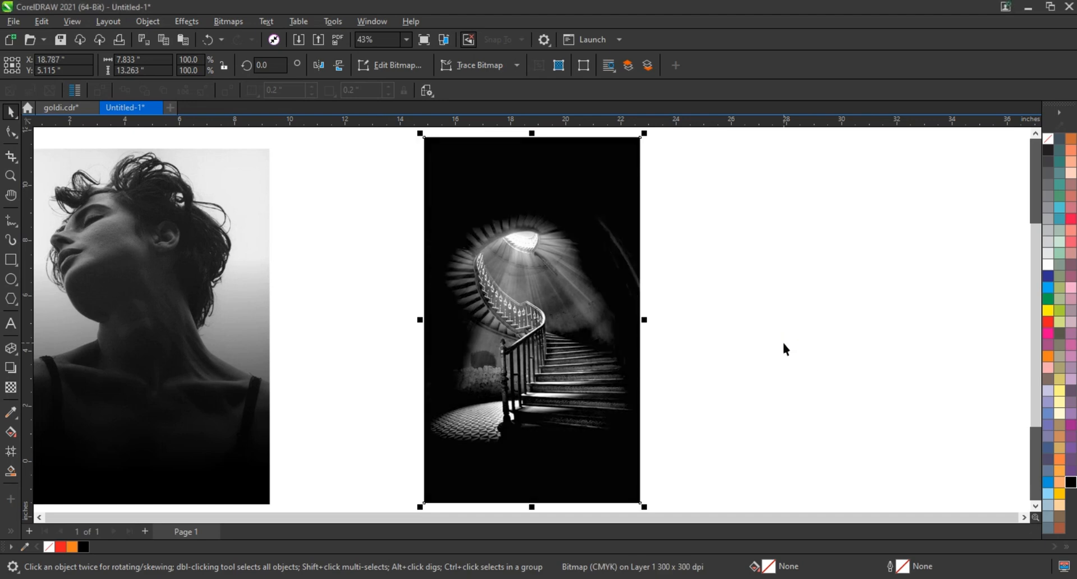
pyautogui.click(783, 344)
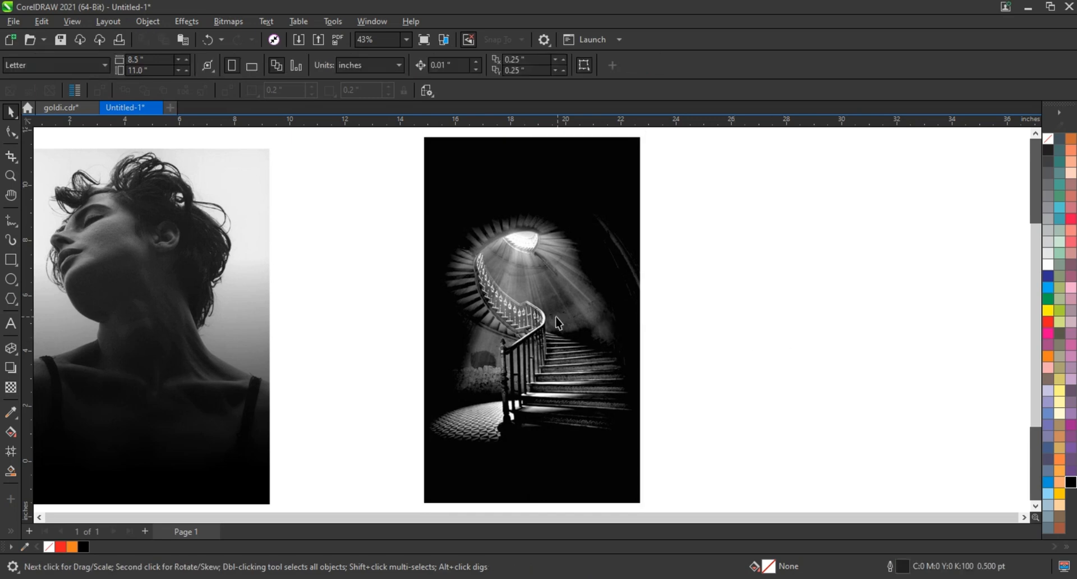
# Apply an elliptical Vignette effect to the original staircase bitmap with Offset 89 and Fade 29.
pyautogui.click(560, 321)
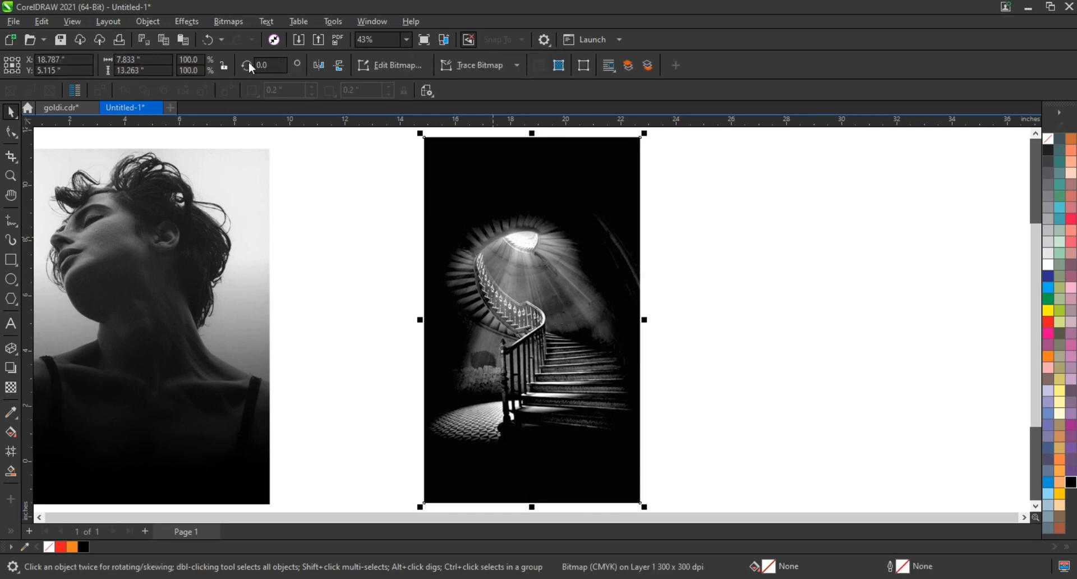
pyautogui.click(187, 22)
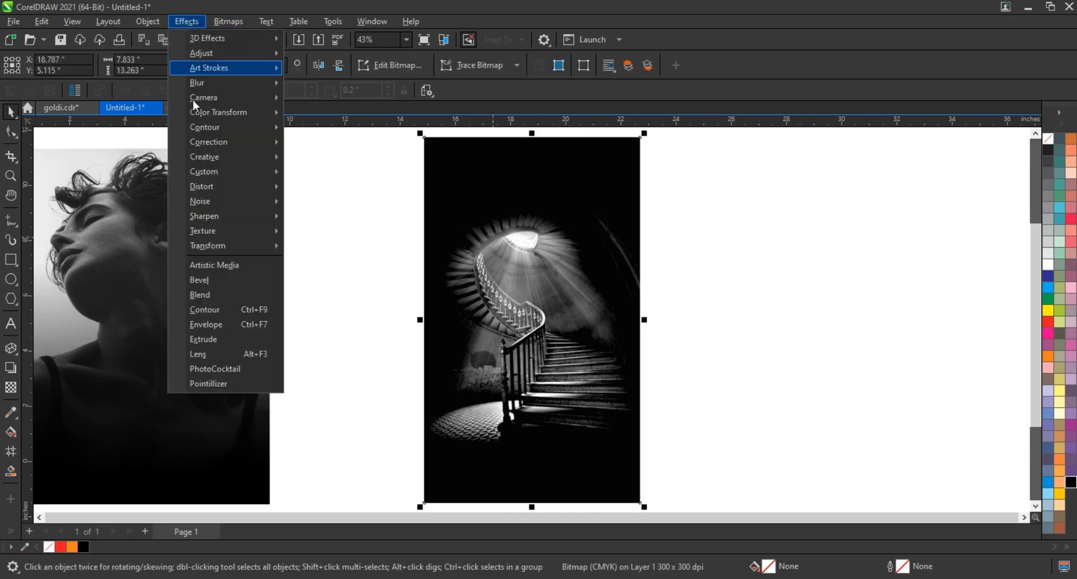
pyautogui.moveTo(223, 161)
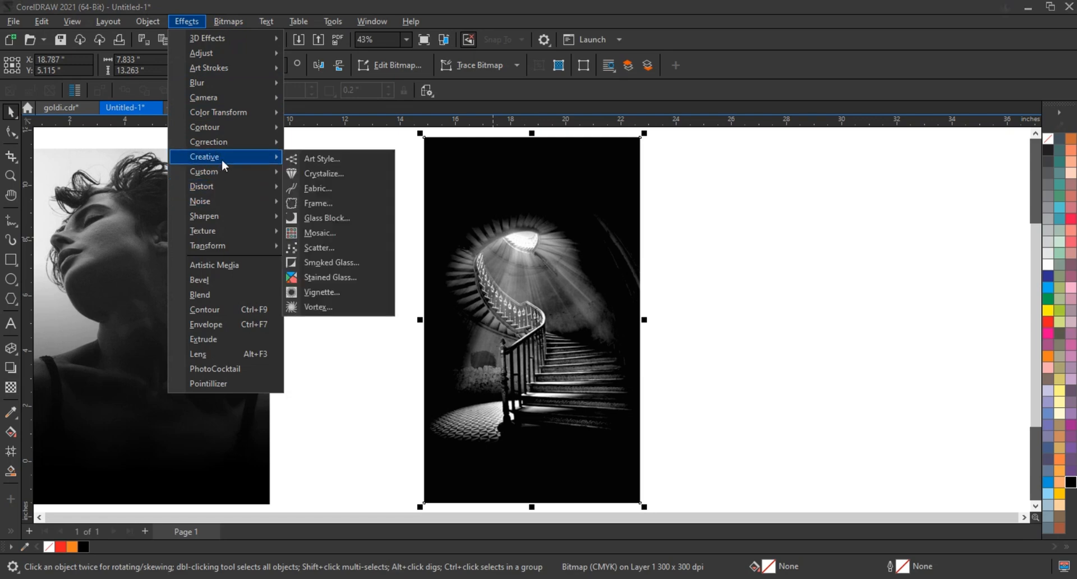
pyautogui.click(327, 293)
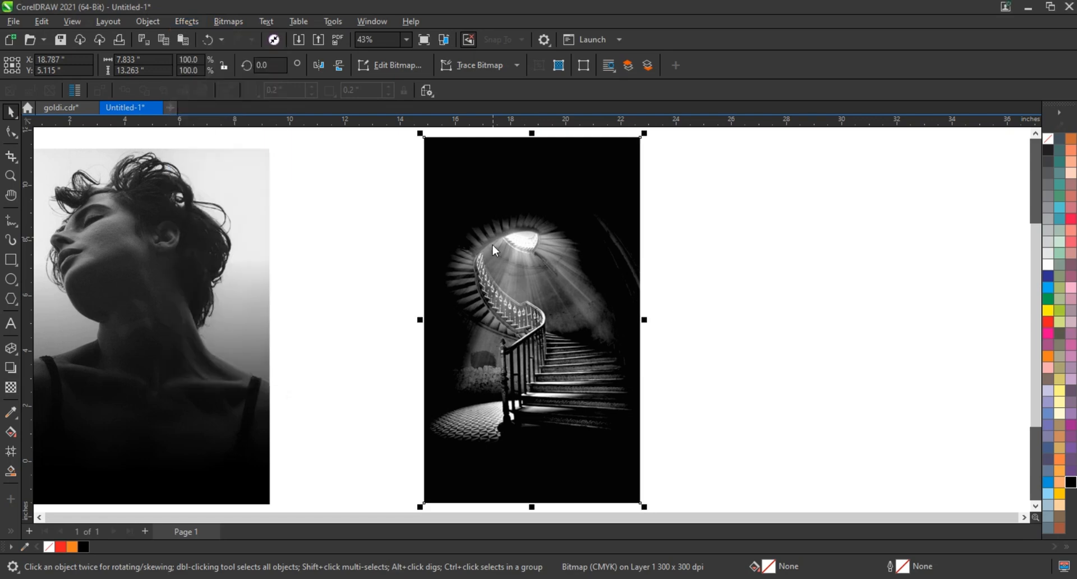
pyautogui.moveTo(522, 162); pyautogui.dragTo(783, 192)
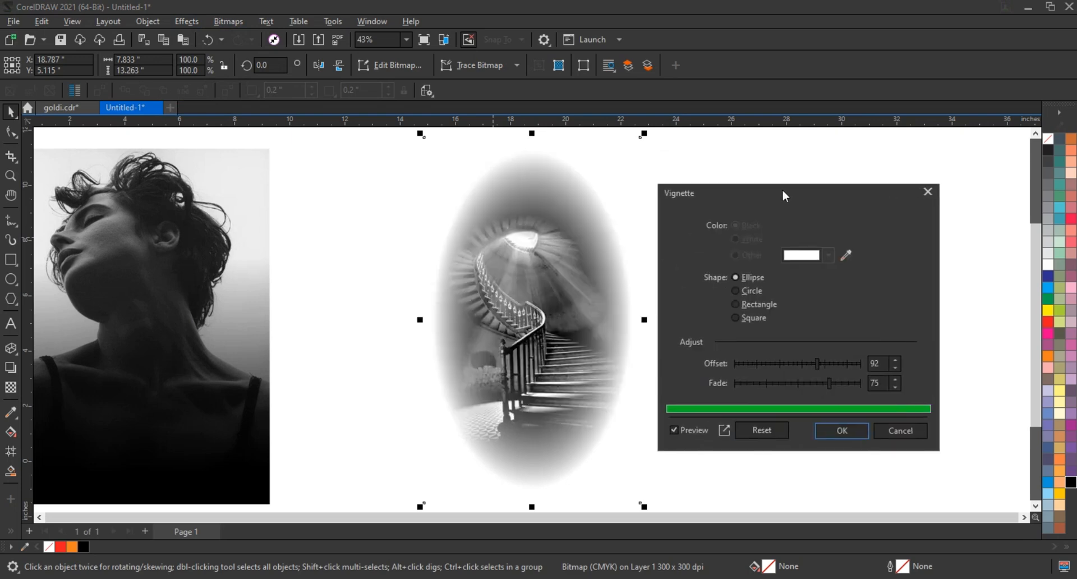
pyautogui.click(805, 368)
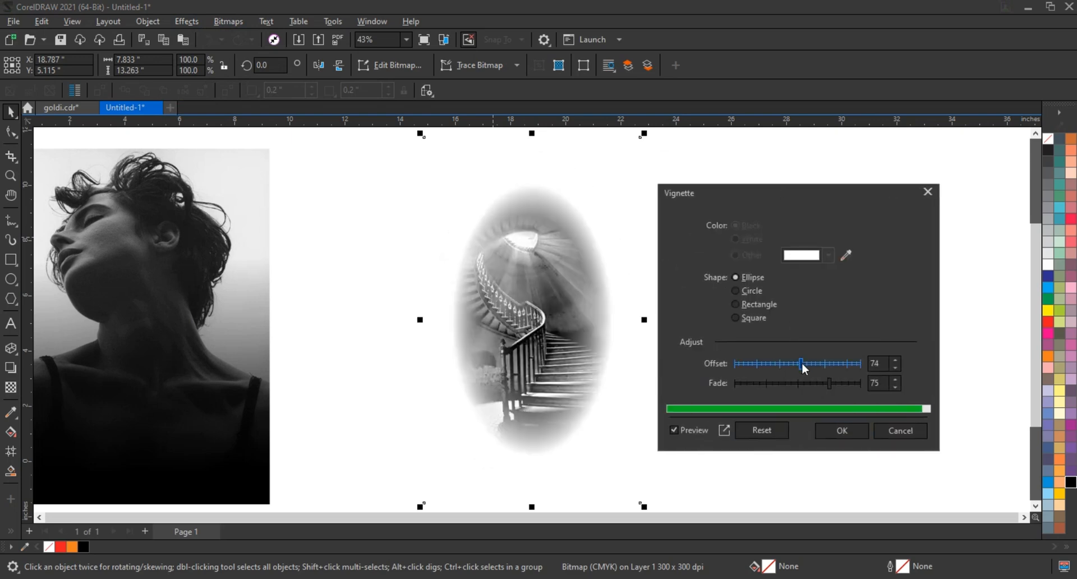
pyautogui.moveTo(812, 389); pyautogui.dragTo(770, 387)
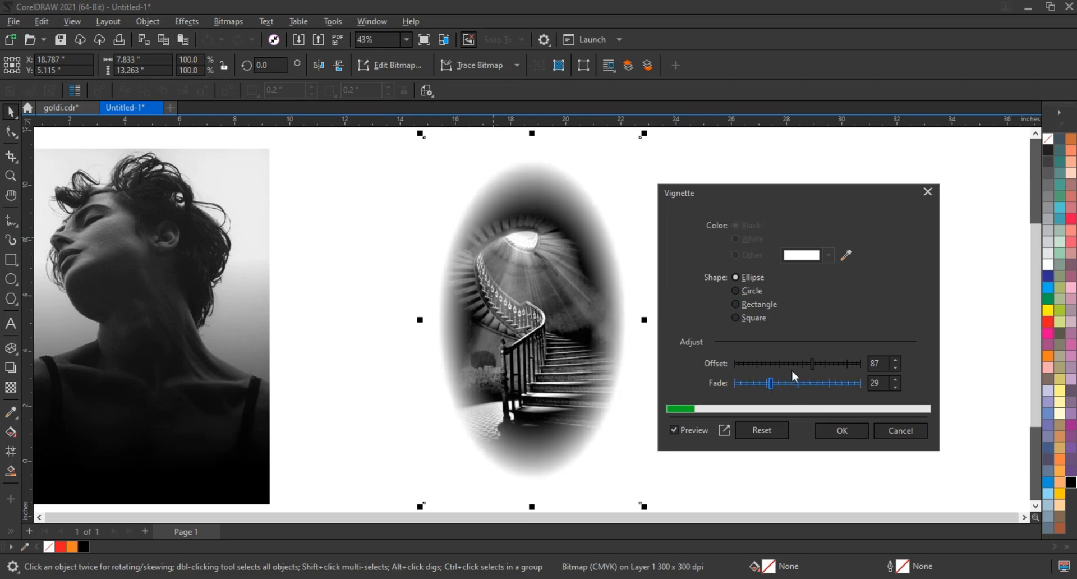
pyautogui.click(802, 364)
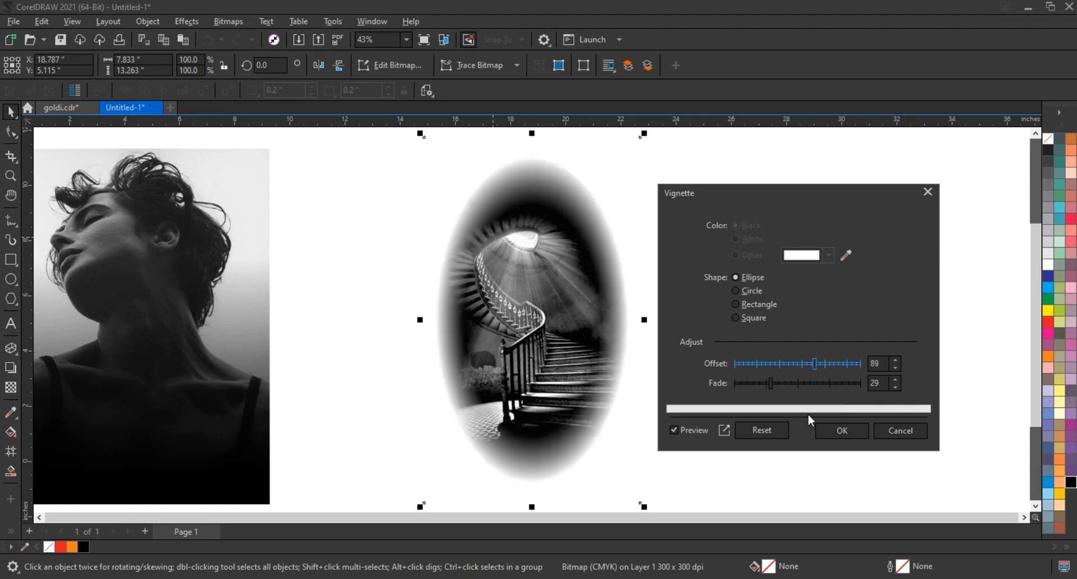
pyautogui.click(830, 433)
# Move the vignetted staircase over the portrait and set its transparency merge mode to Screen.
pyautogui.scroll(-1, 656, 303)
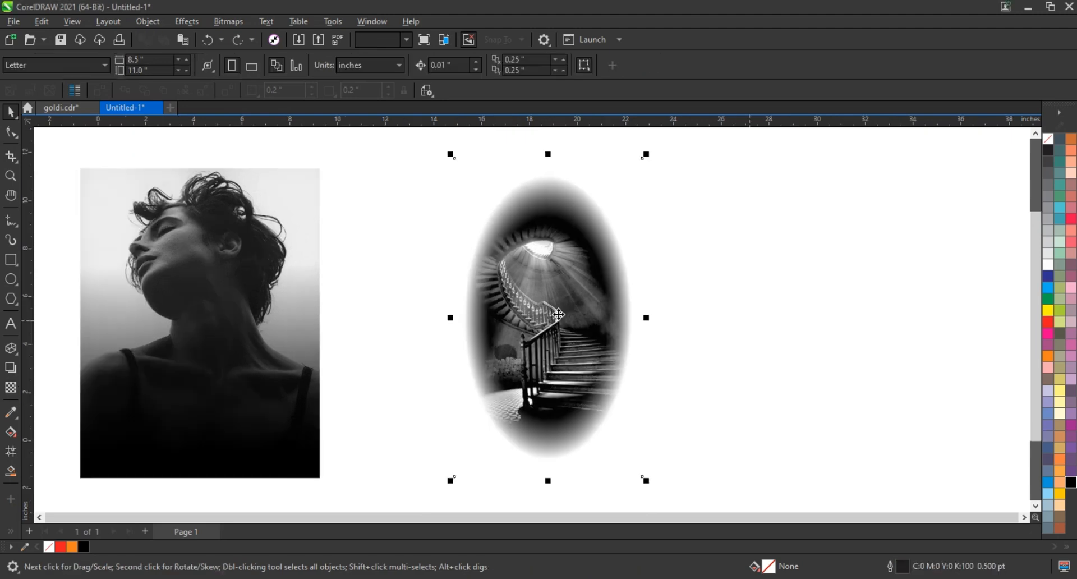
pyautogui.moveTo(558, 314); pyautogui.dragTo(225, 286)
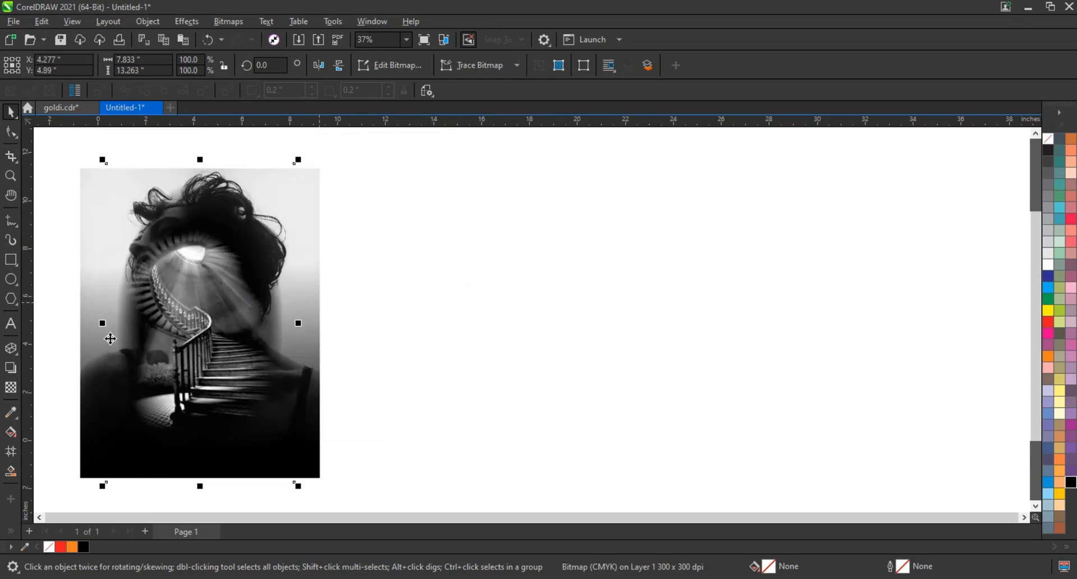
pyautogui.hotkey('shift', 'F2')
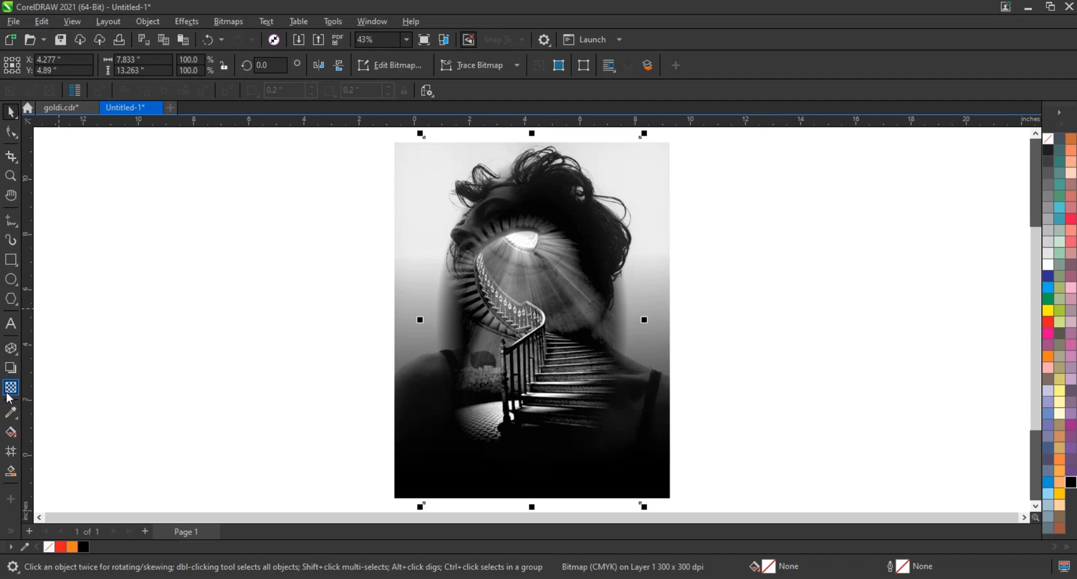
pyautogui.click(11, 388)
pyautogui.click(160, 65)
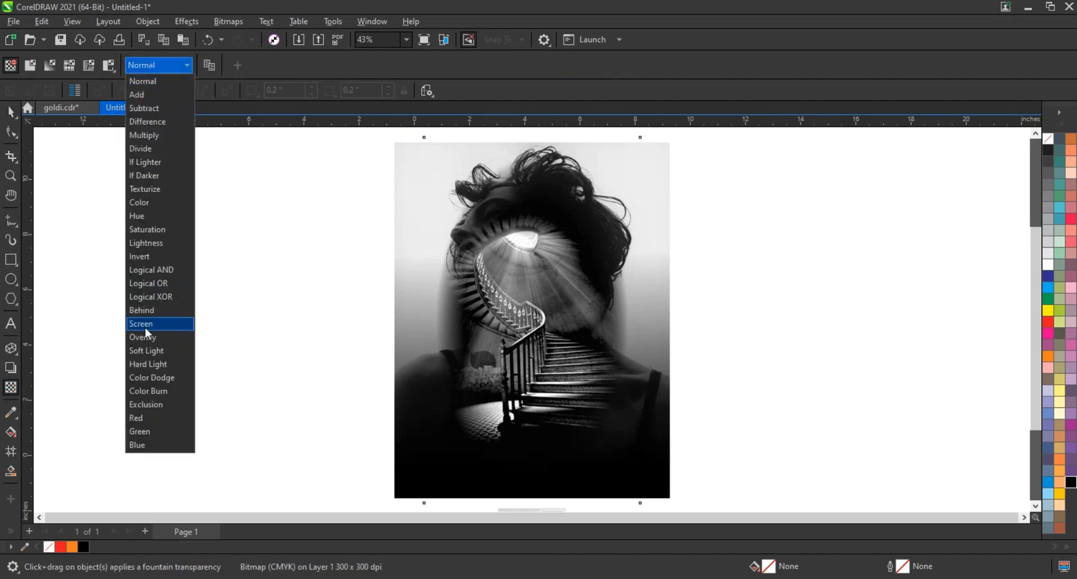
pyautogui.click(147, 329)
# Resize the staircase to about 7.9 × 13.4 inches and position it over the neck and chest, with the skylight under the chin.
pyautogui.click(11, 112)
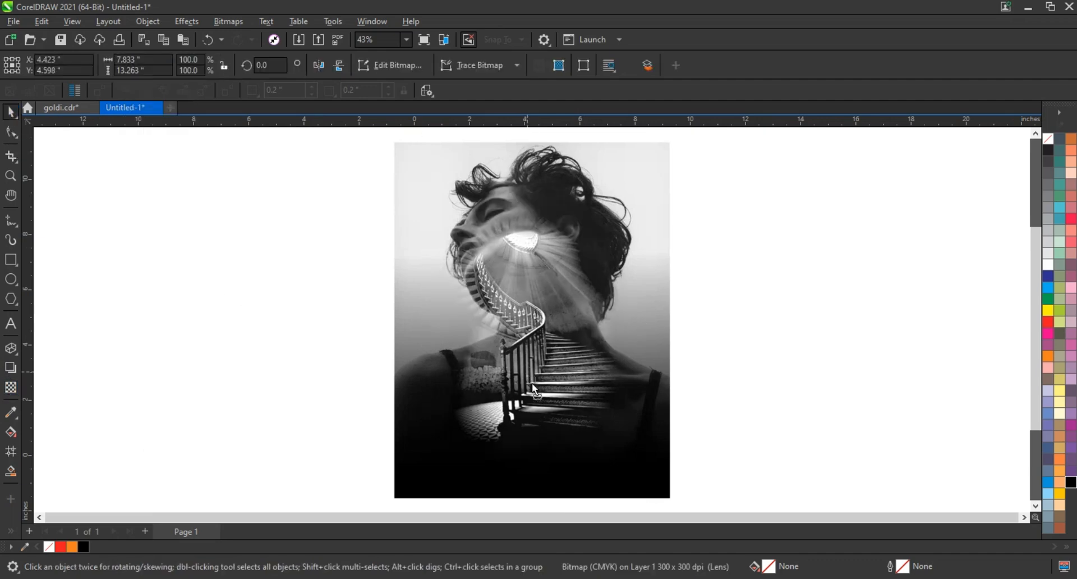
pyautogui.moveTo(533, 388); pyautogui.dragTo(540, 398)
pyautogui.moveTo(649, 147); pyautogui.dragTo(611, 193)
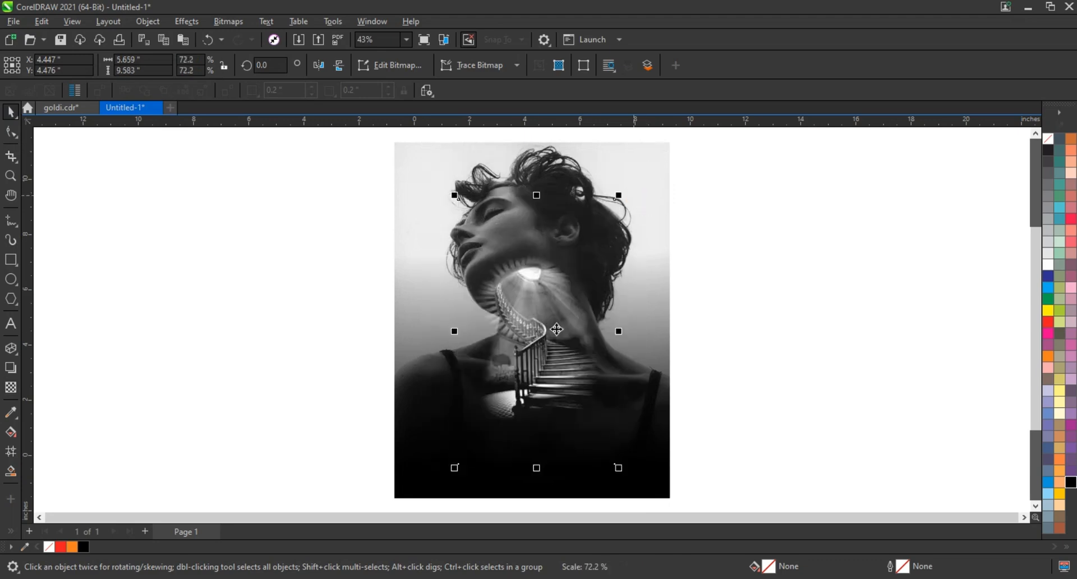
pyautogui.moveTo(547, 324); pyautogui.dragTo(547, 324)
pyautogui.scroll(-1, 532, 308)
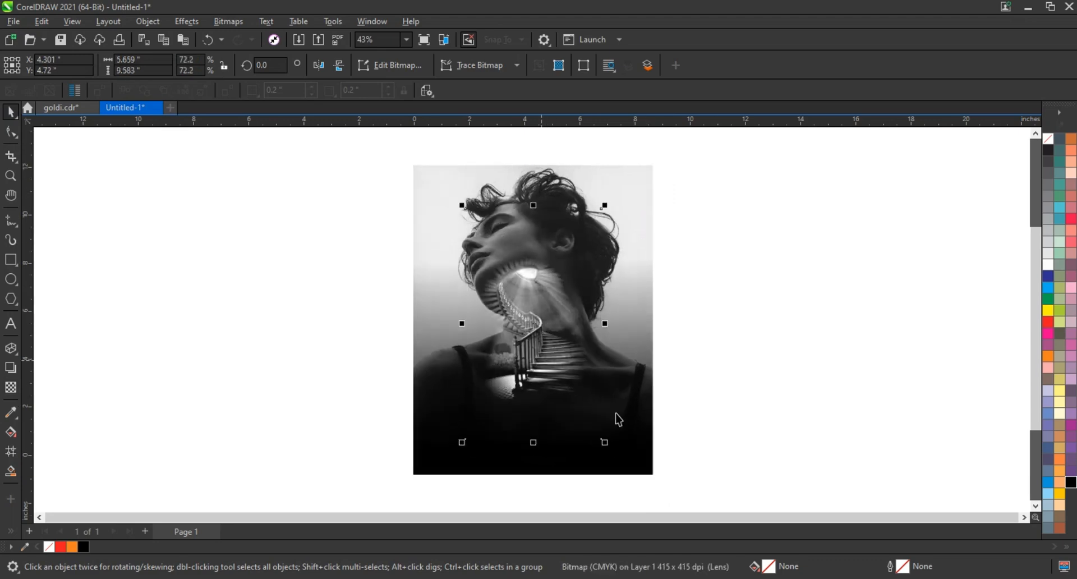
pyautogui.moveTo(612, 446); pyautogui.dragTo(629, 480)
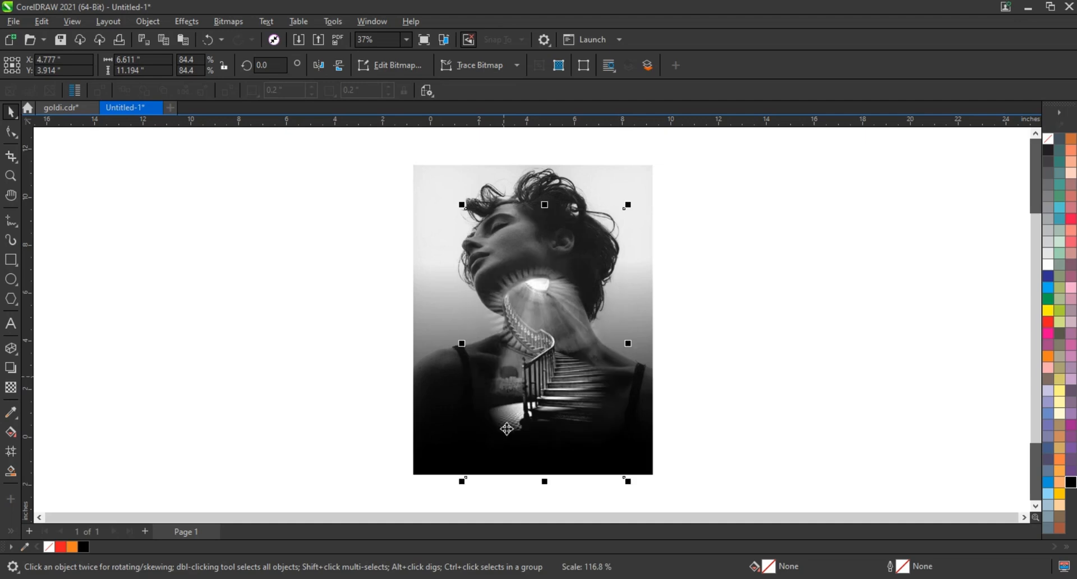
pyautogui.moveTo(460, 483); pyautogui.dragTo(426, 507)
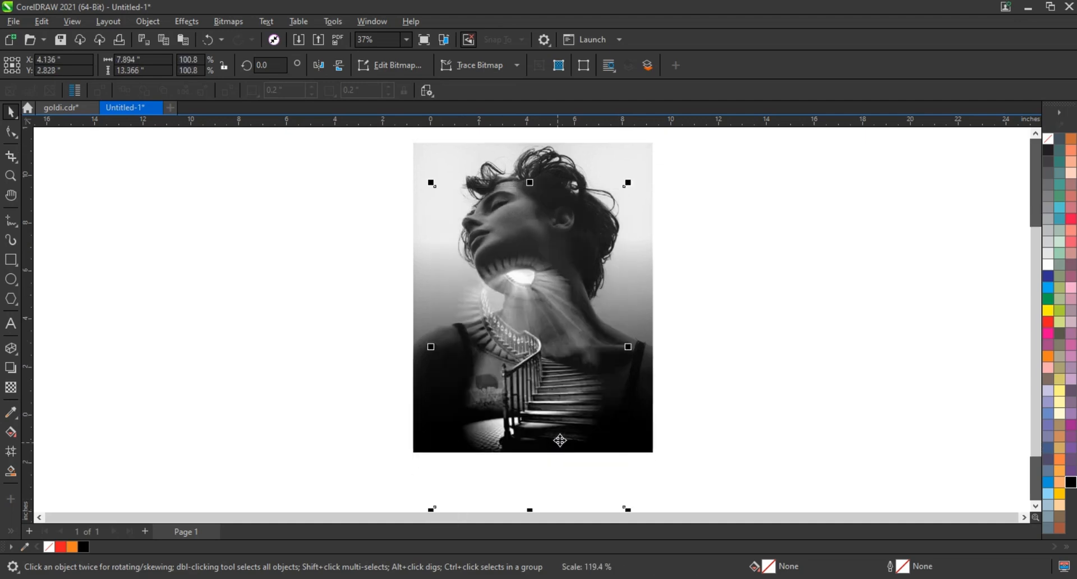
pyautogui.moveTo(554, 433); pyautogui.dragTo(551, 380)
# Mirror the staircase horizontally and trim its lower edge up to the portrait's bottom edge with the Shape tool.
pyautogui.click(319, 65)
pyautogui.press('F10')
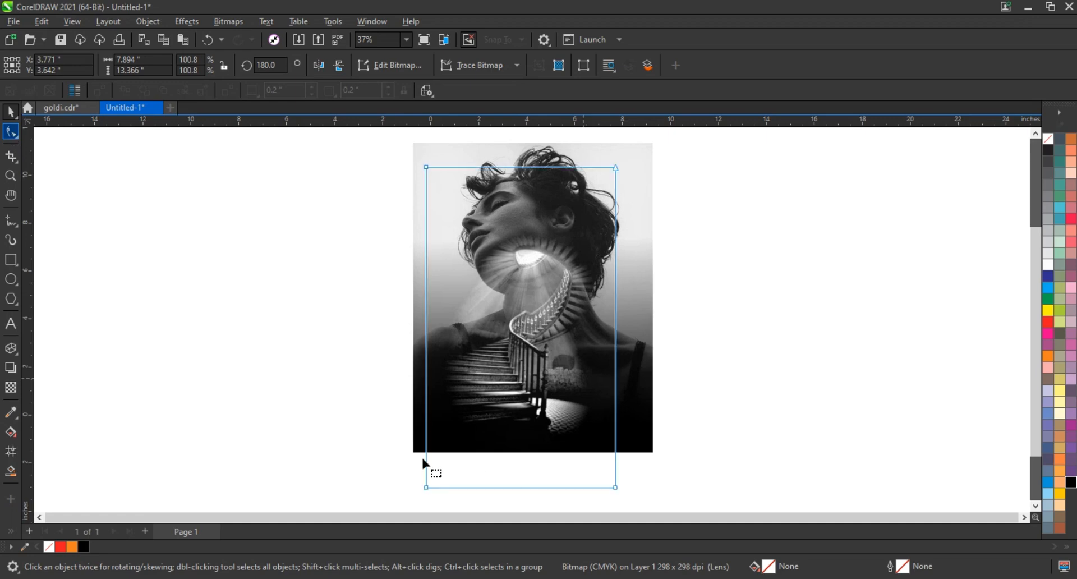
pyautogui.moveTo(588, 505); pyautogui.dragTo(613, 452)
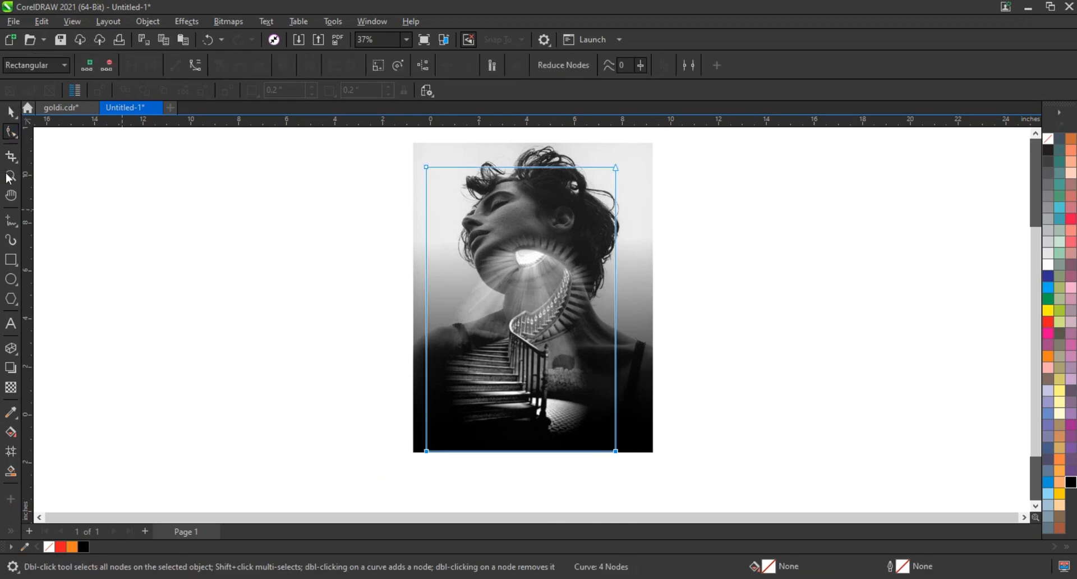
# Apply a Gamma adjustment of 0.87 to the mirrored staircase image.
pyautogui.press('z')
pyautogui.moveTo(399, 144); pyautogui.dragTo(675, 430)
pyautogui.click(10, 115)
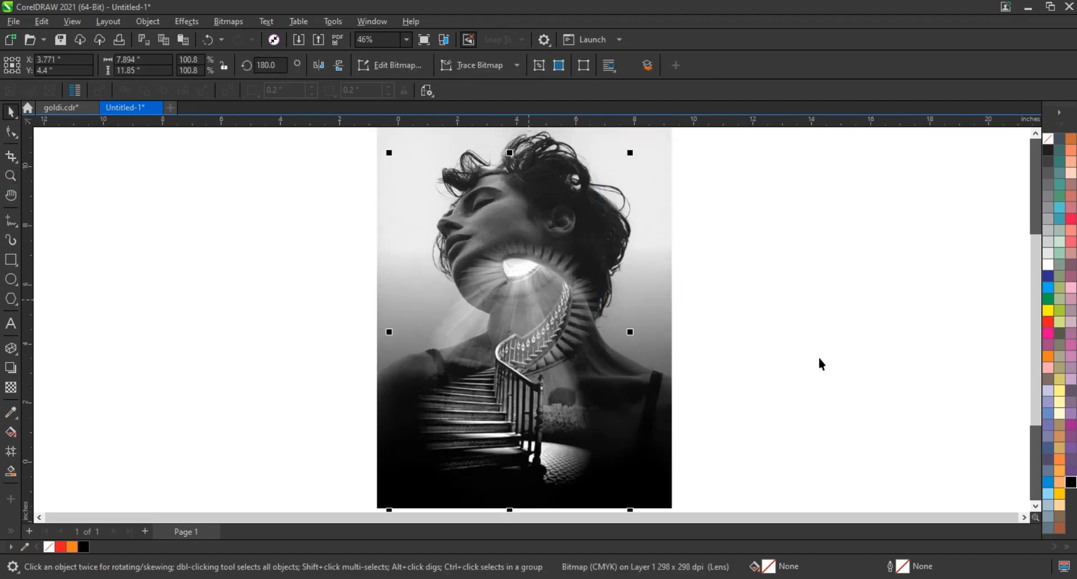
pyautogui.click(516, 295)
pyautogui.click(515, 294)
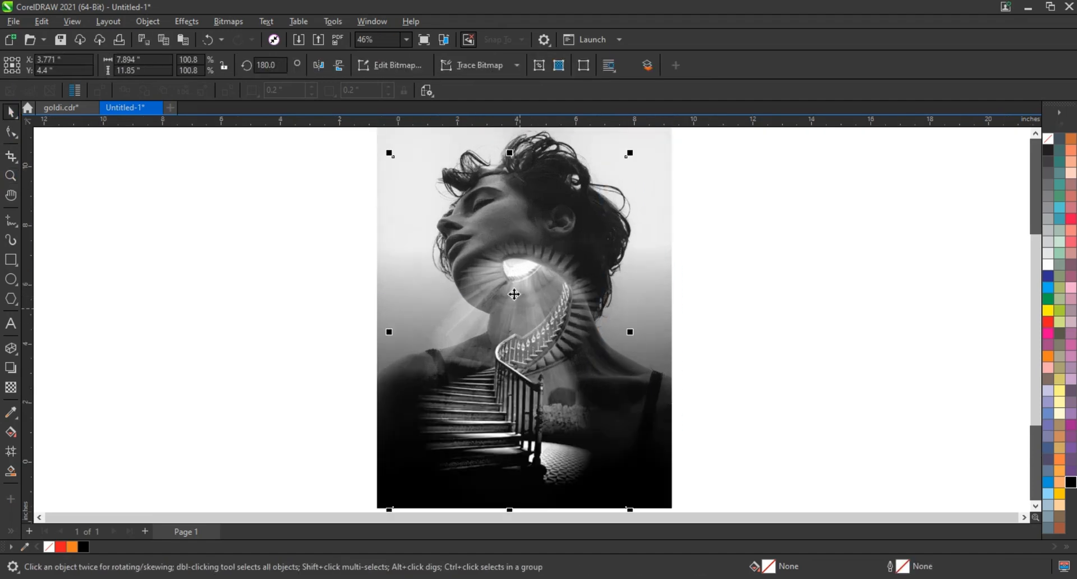
pyautogui.click(187, 22)
pyautogui.moveTo(203, 56)
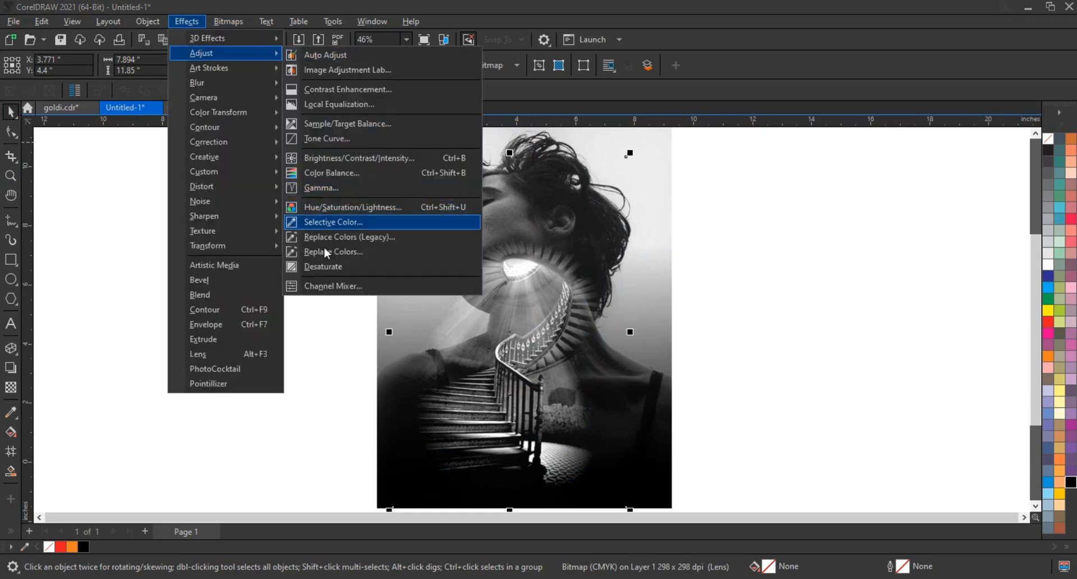
pyautogui.click(320, 188)
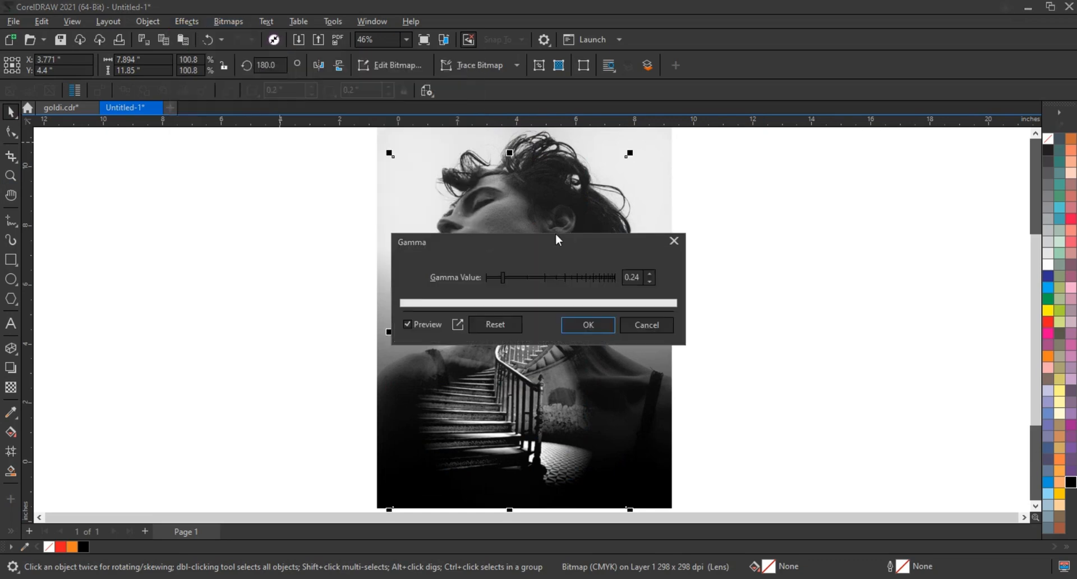
pyautogui.moveTo(558, 238); pyautogui.dragTo(829, 245)
pyautogui.moveTo(776, 285); pyautogui.dragTo(809, 288)
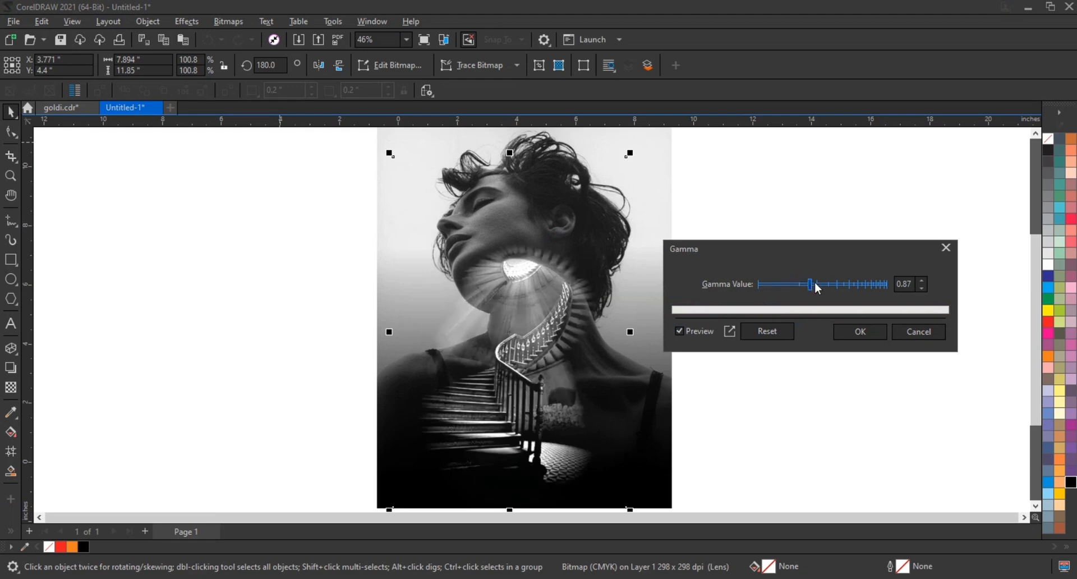
pyautogui.click(854, 330)
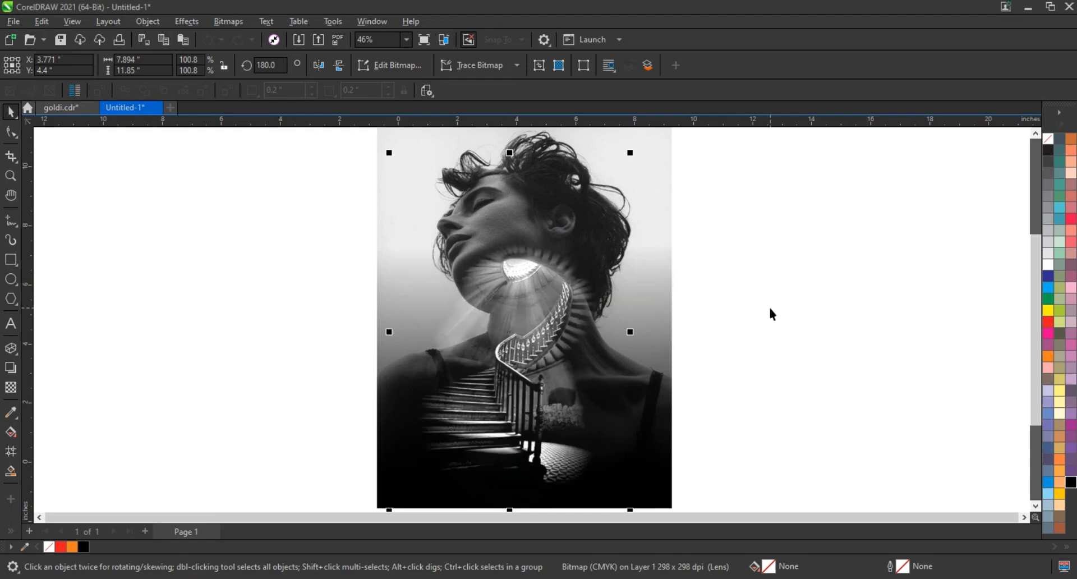
# Deselect everything, inspect the finished composite in full-screen preview and return to the drawing.
pyautogui.click(724, 285)
pyautogui.scroll(-1, 724, 285)
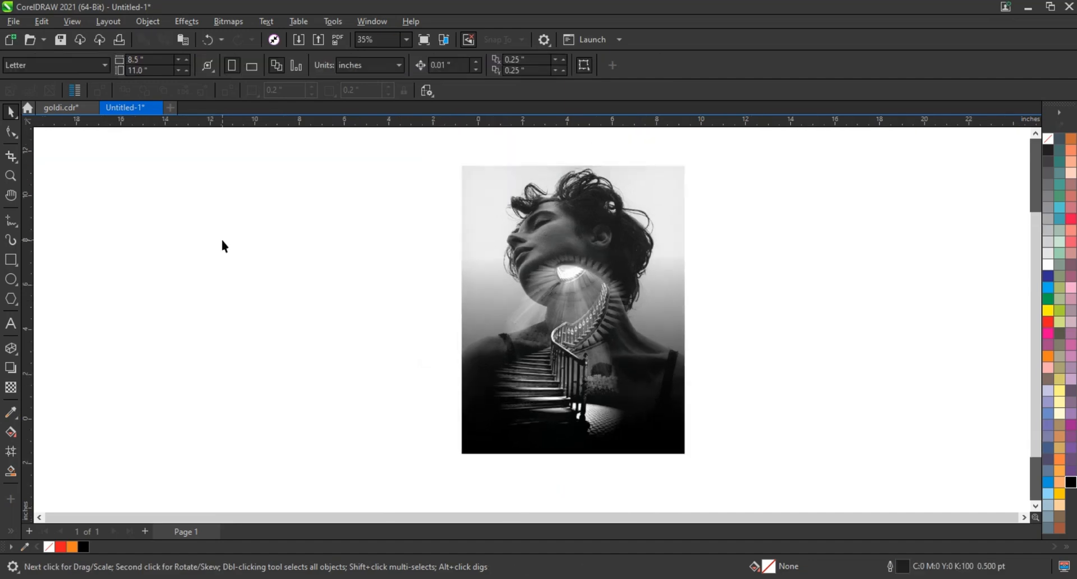
pyautogui.click(10, 176)
pyautogui.moveTo(385, 149); pyautogui.dragTo(704, 457)
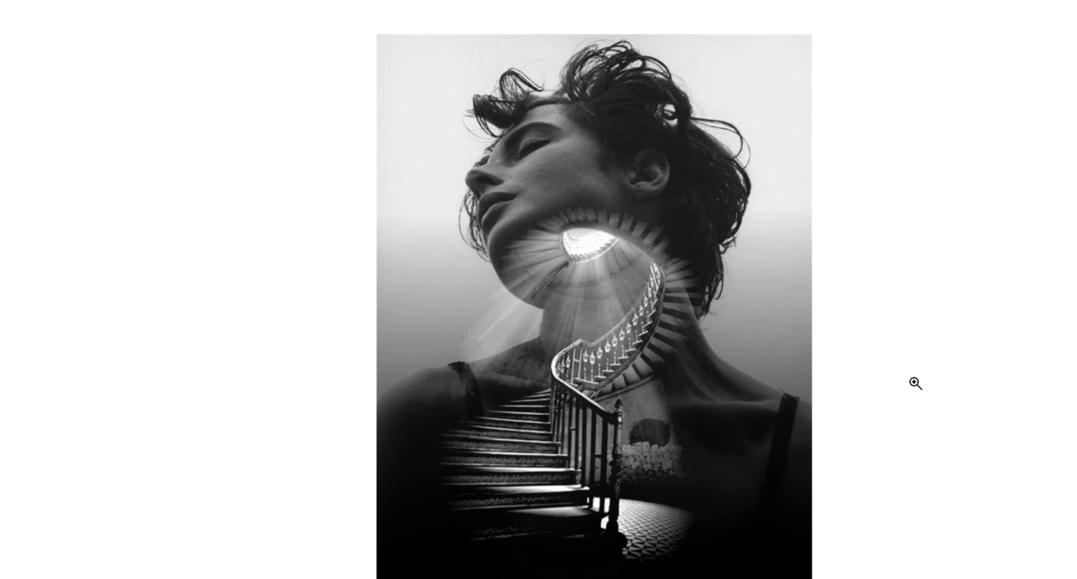
pyautogui.press('F9')
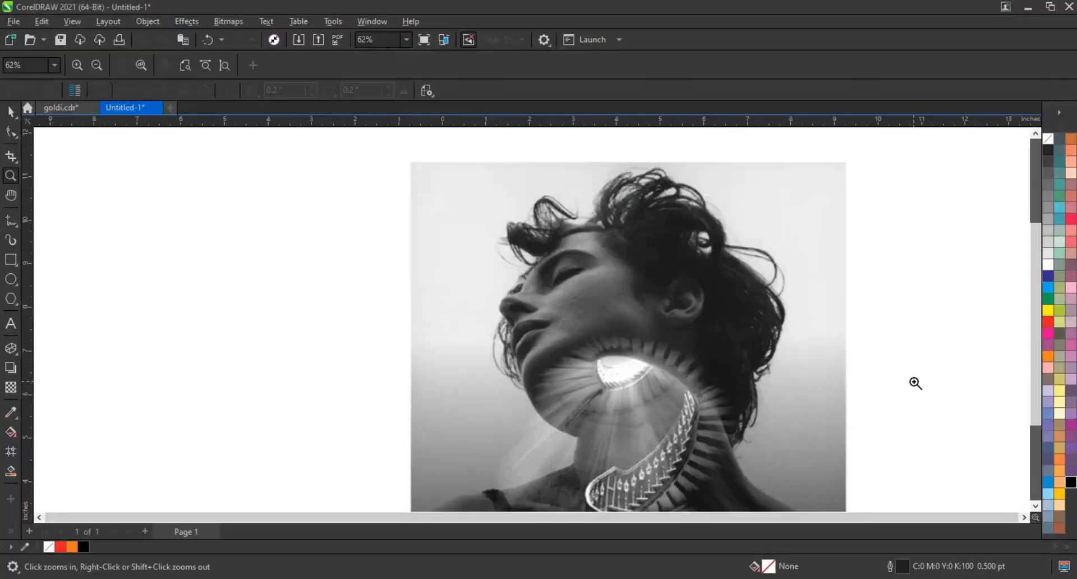